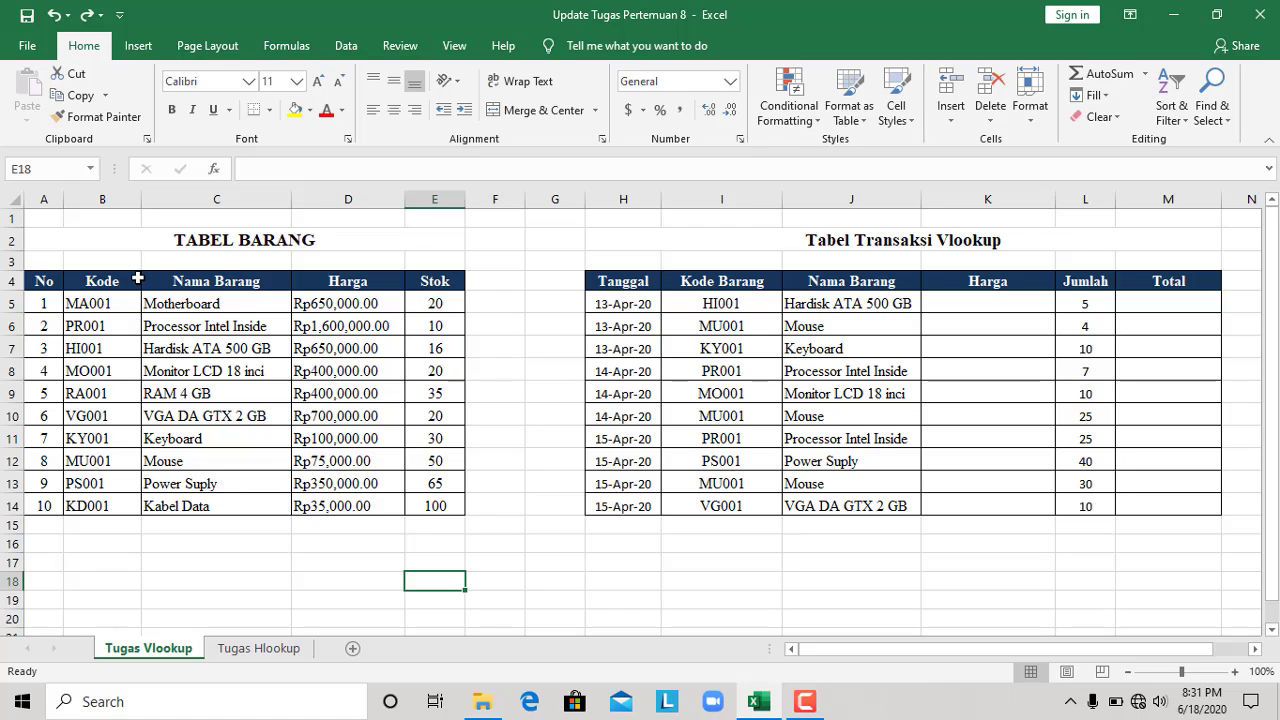
On the Tugas Vlookup sheet, start a VLOOKUP formula in K5 with I5 as the lookup value
{"action": "left_click", "coordinate": [250, 649]}
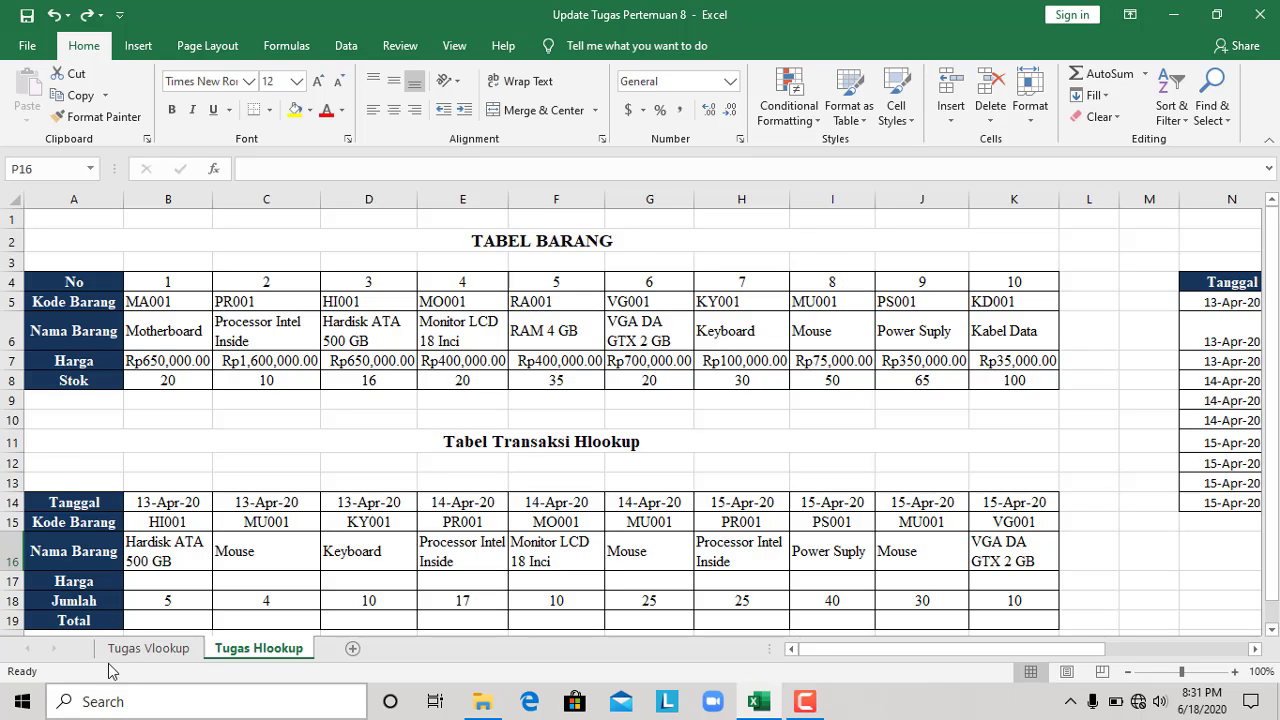
{"action": "left_click", "coordinate": [160, 649]}
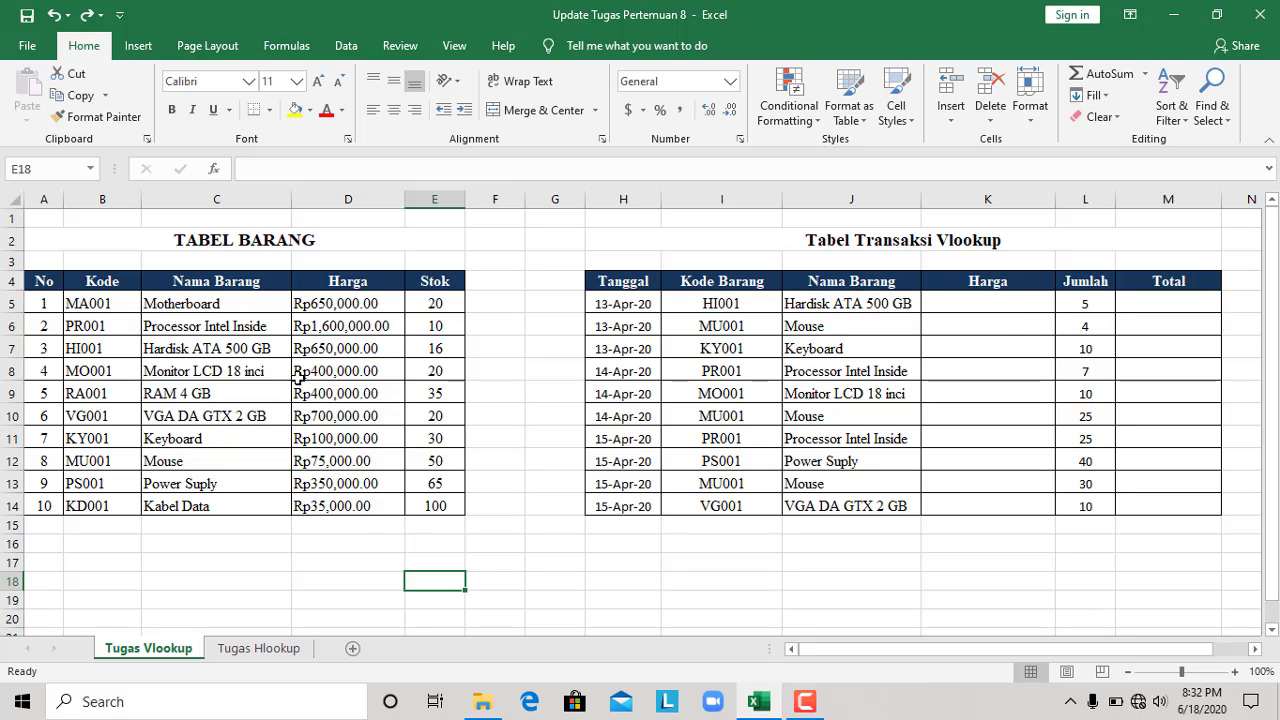
{"action": "left_click", "coordinate": [994, 302]}
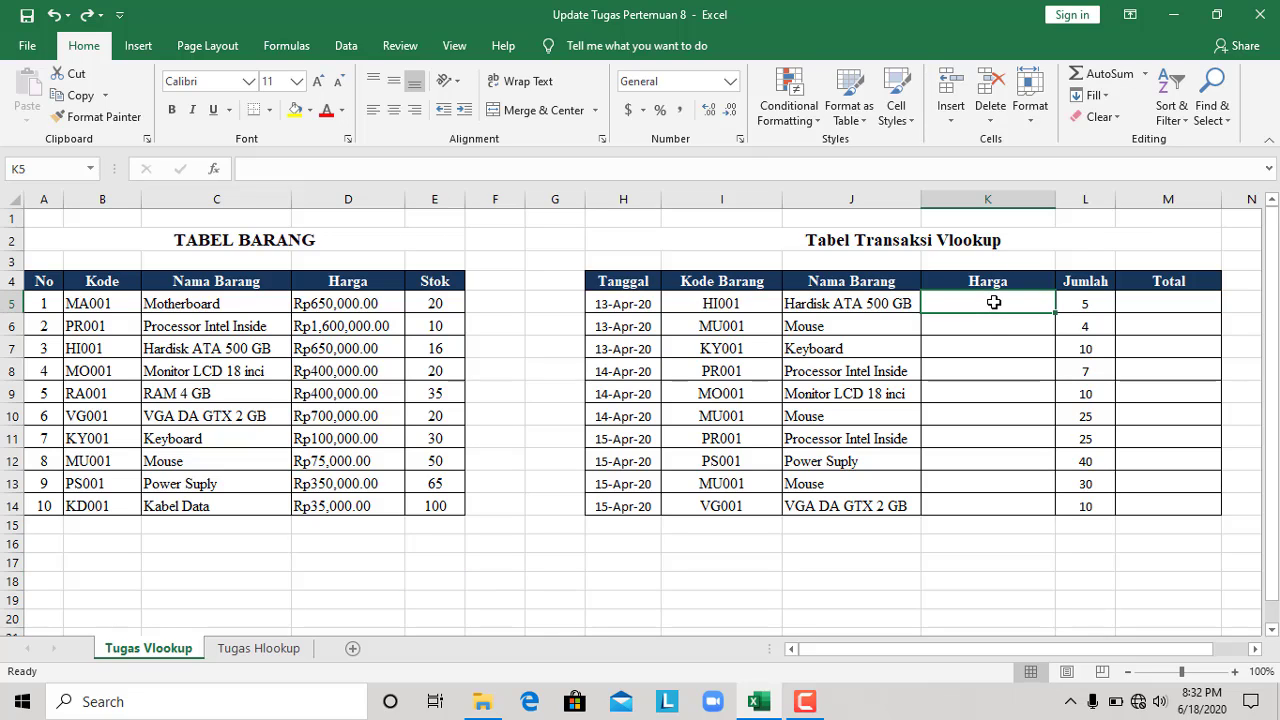
{"action": "type", "text": "="}
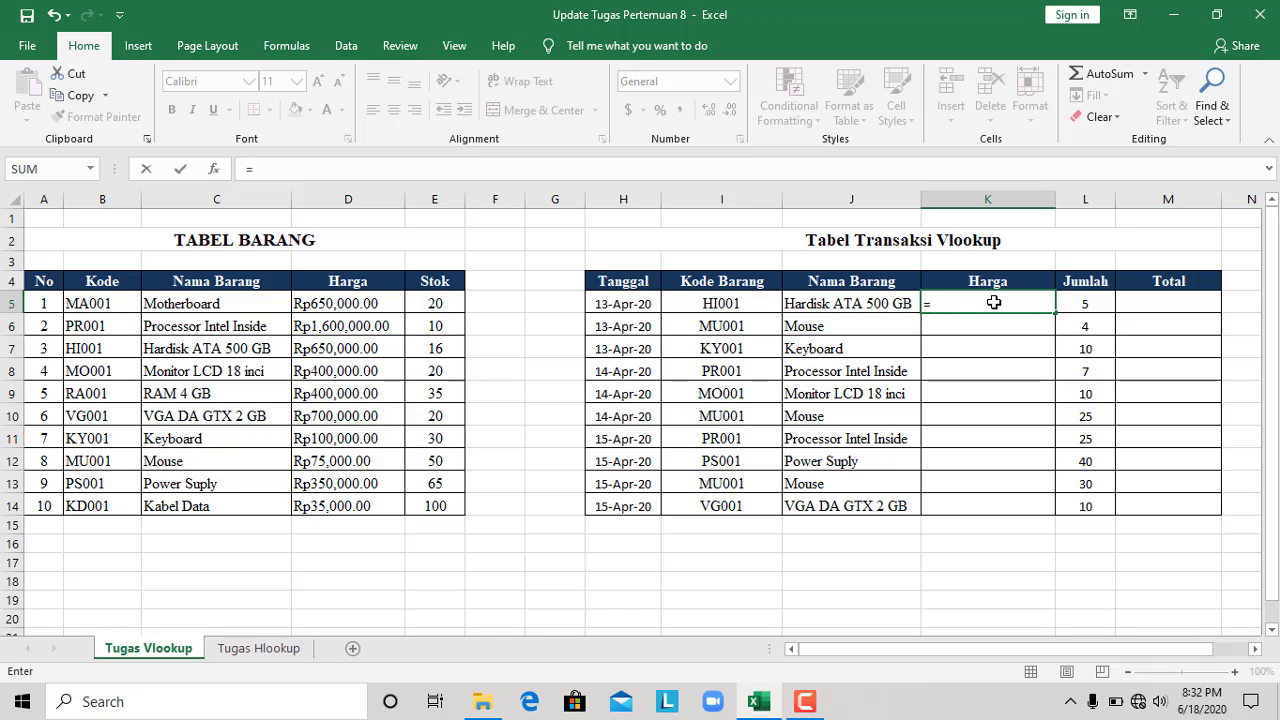
{"action": "type", "text": "vlo"}
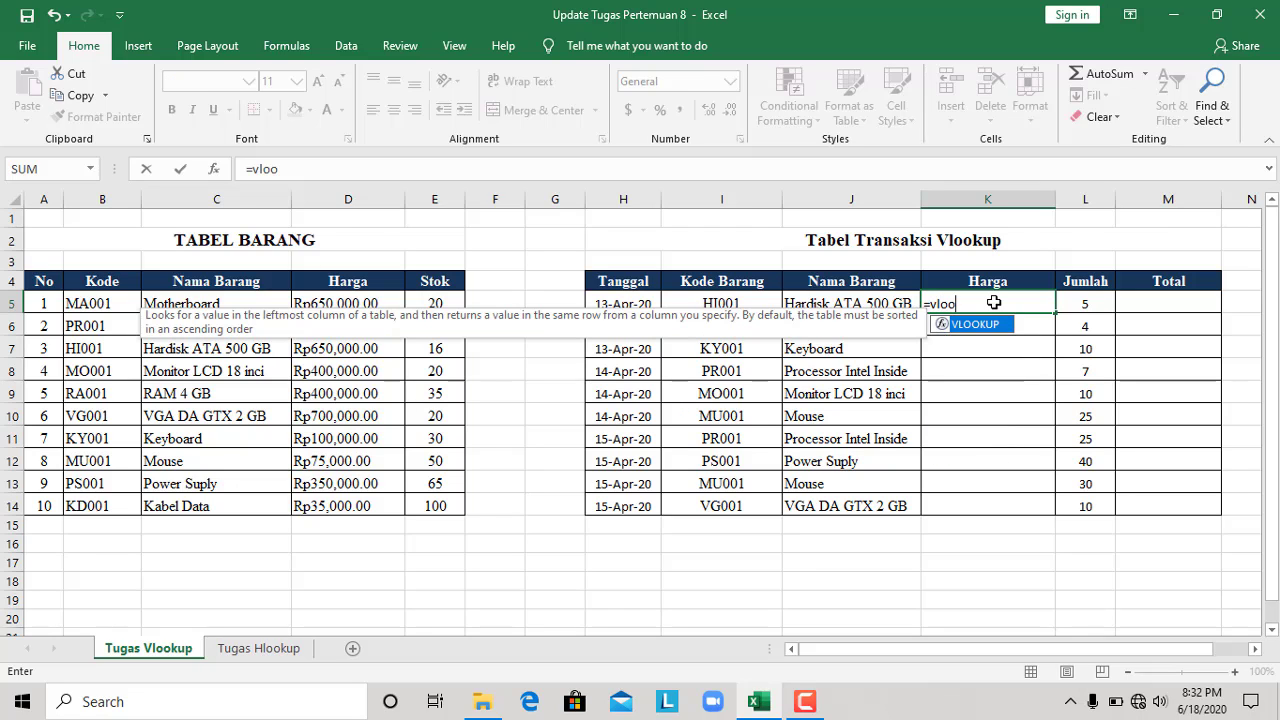
{"action": "type", "text": "o"}
{"action": "double_click", "coordinate": [996, 324]}
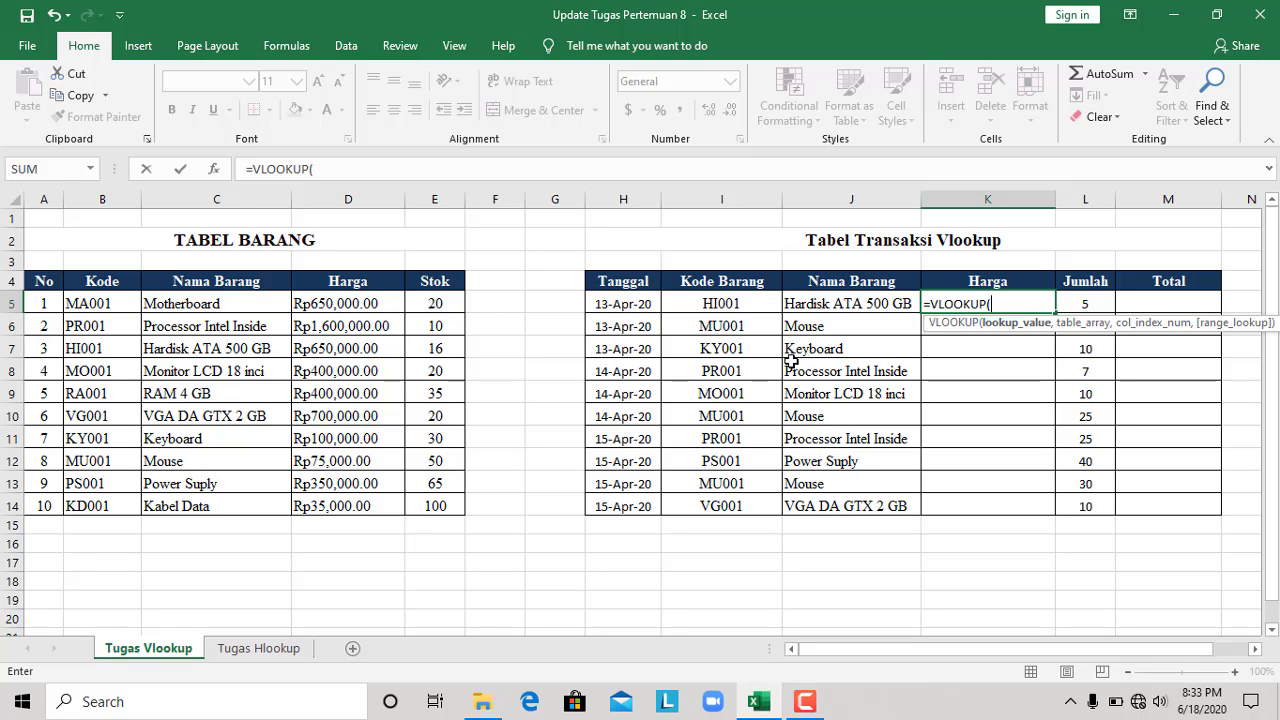
{"action": "left_click", "coordinate": [730, 303]}
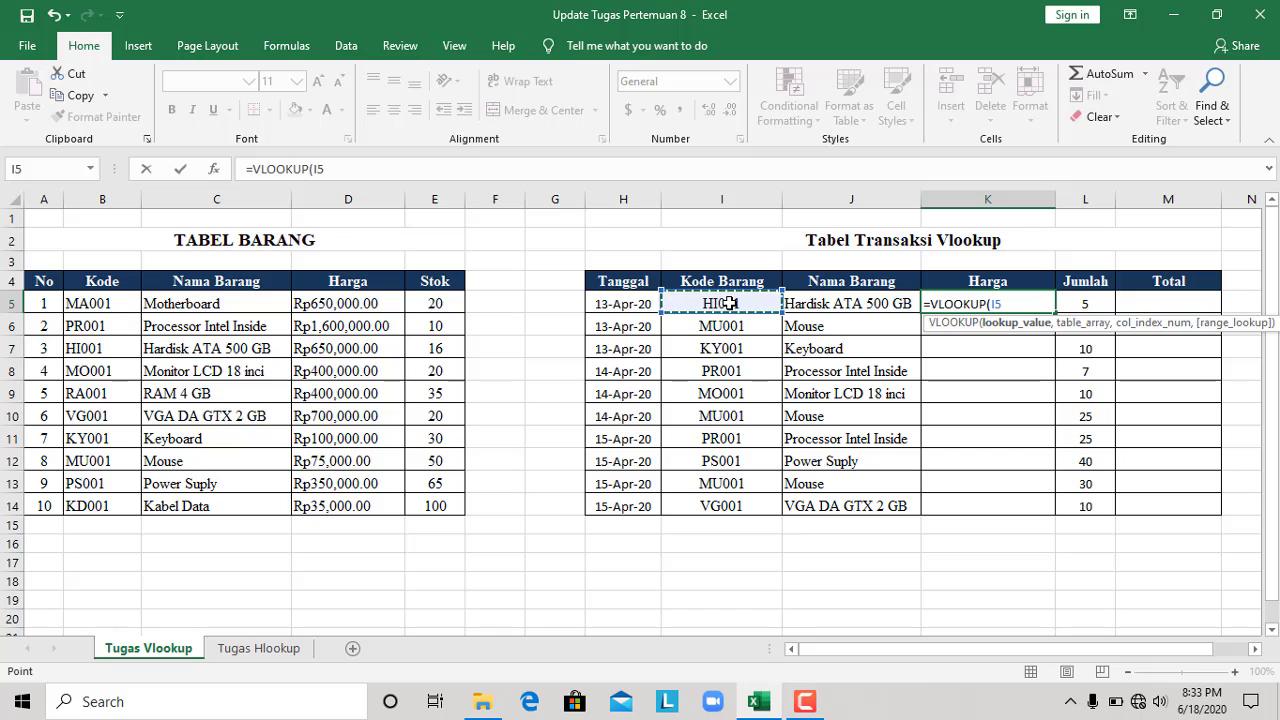
{"action": "type", "text": ","}
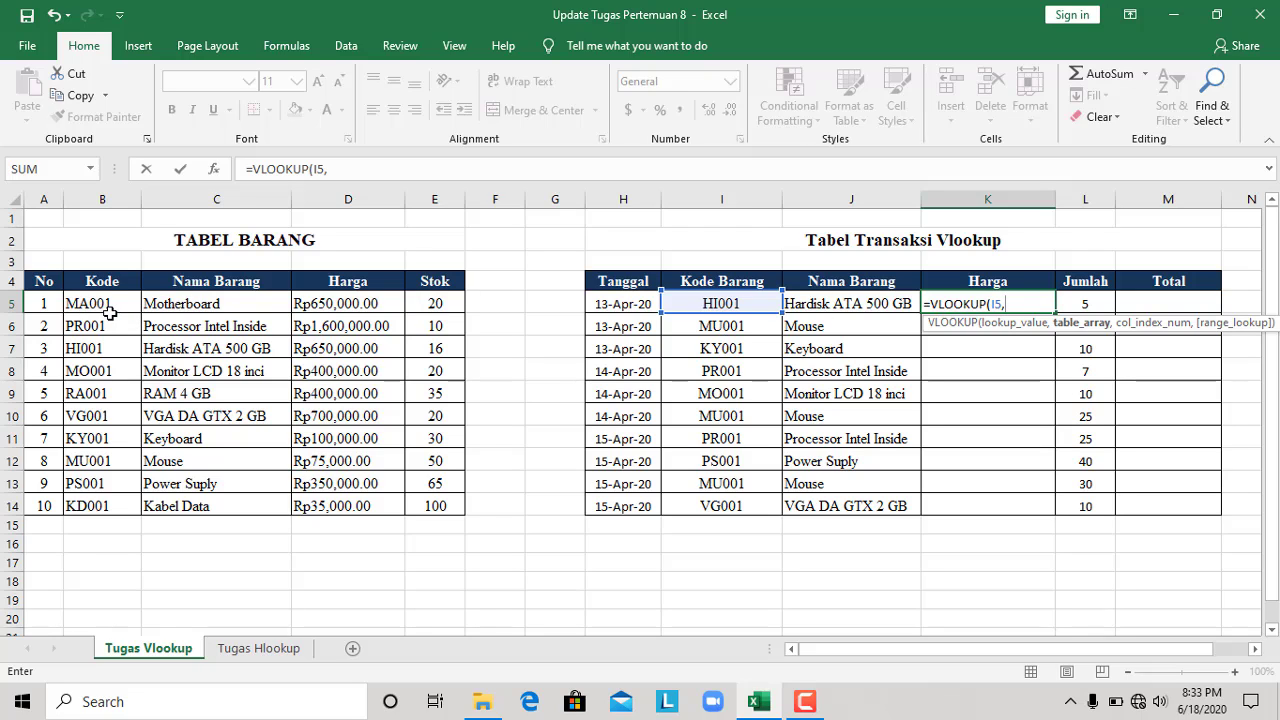
Set the formula's table array to B5:E14 and make it absolute as $B$5:$E$14
{"action": "left_click_drag", "start_coordinate": [112, 304], "coordinate": [444, 501]}
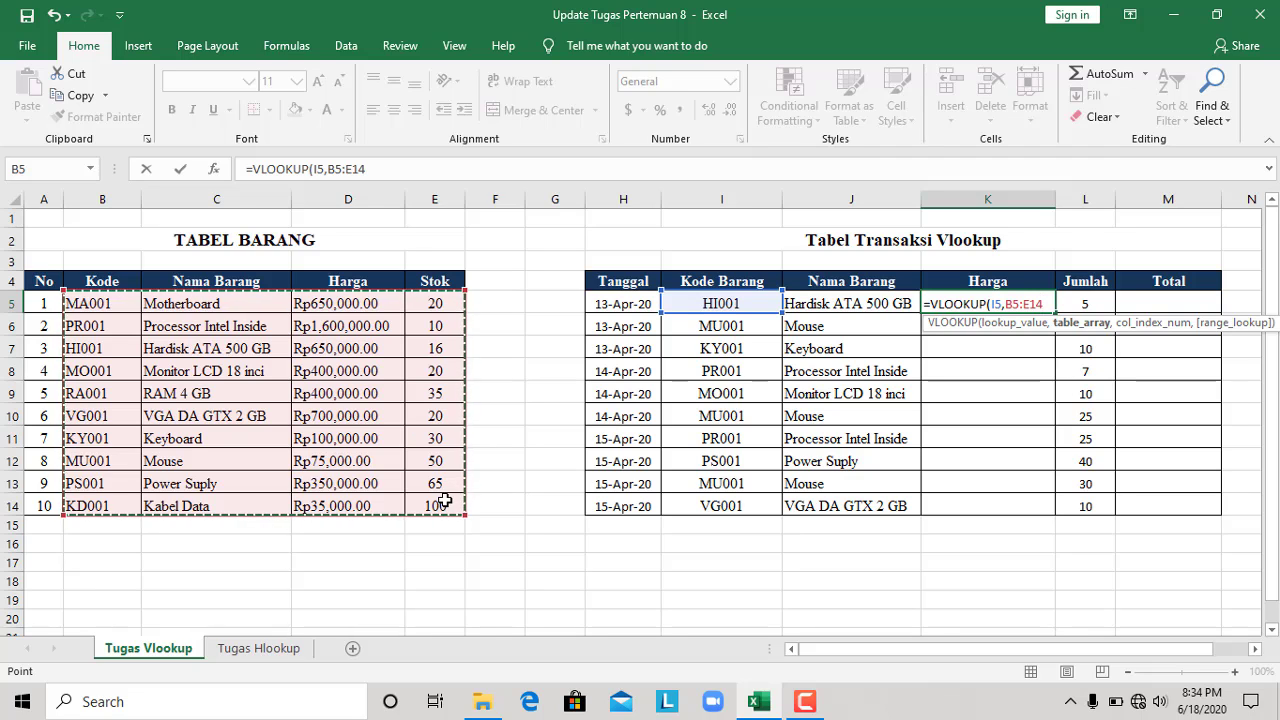
{"action": "left_click", "coordinate": [327, 169]}
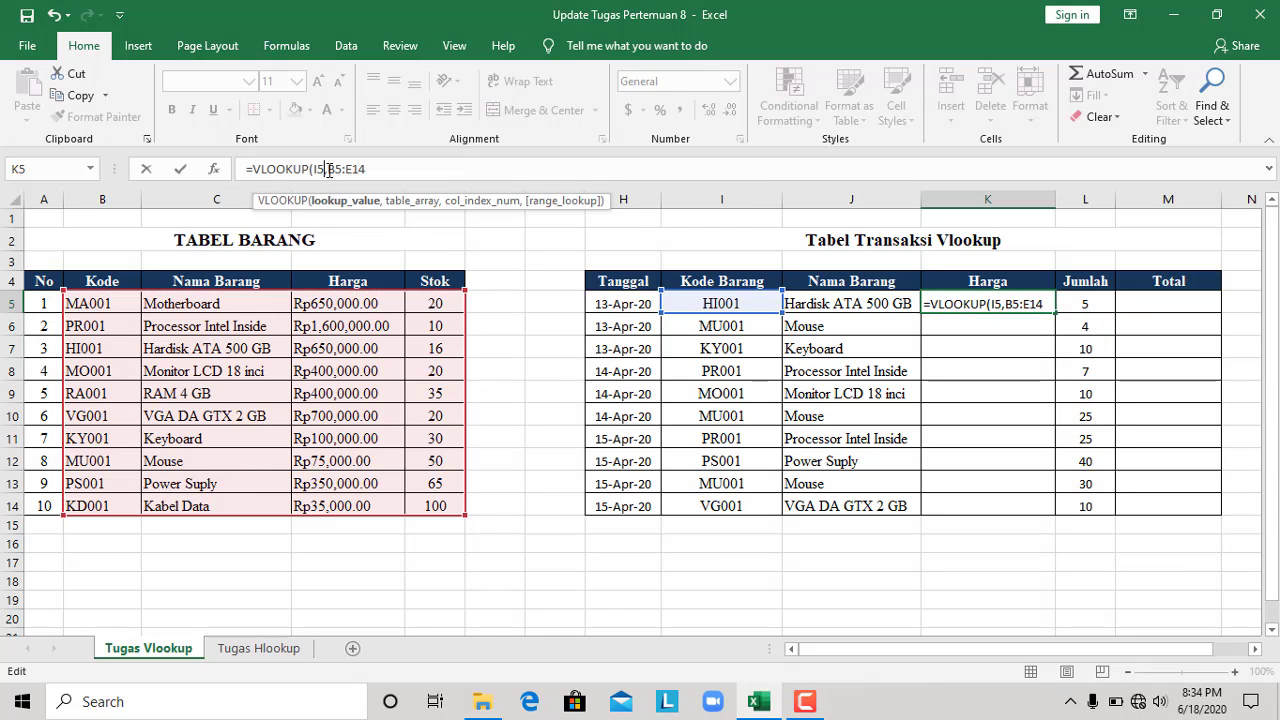
{"action": "key", "text": "Right"}
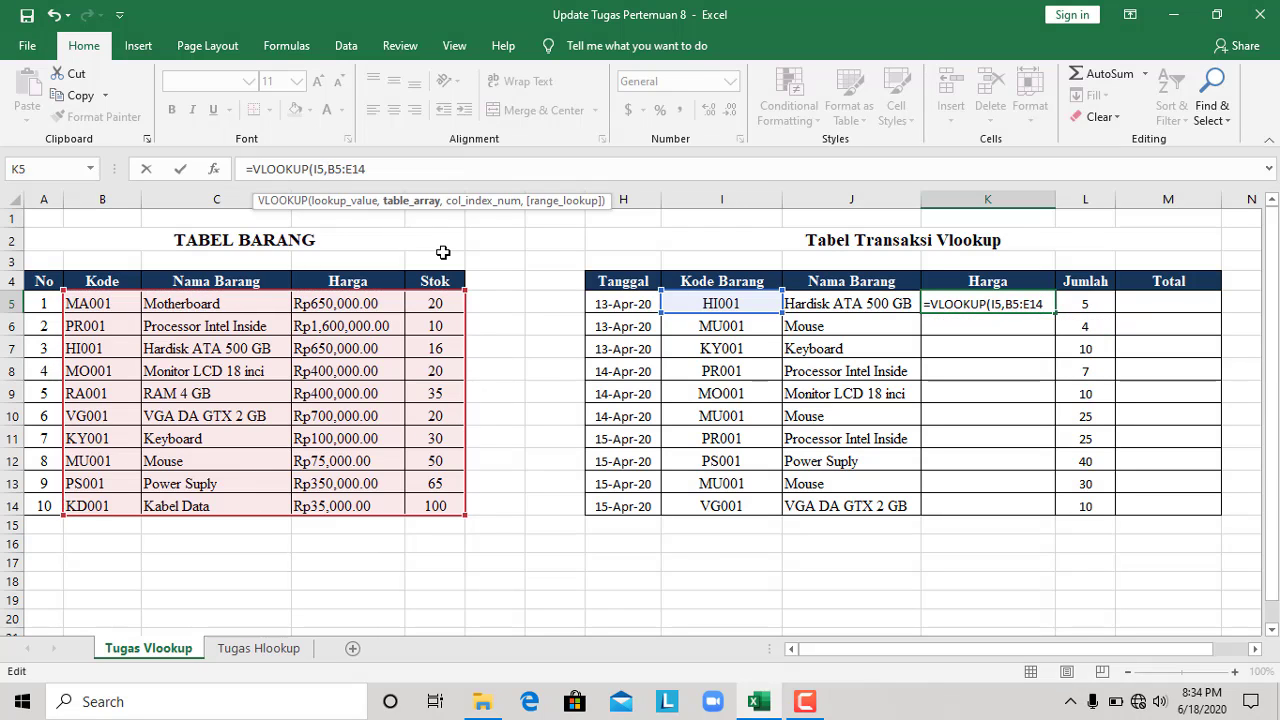
{"action": "type", "text": "$B"}
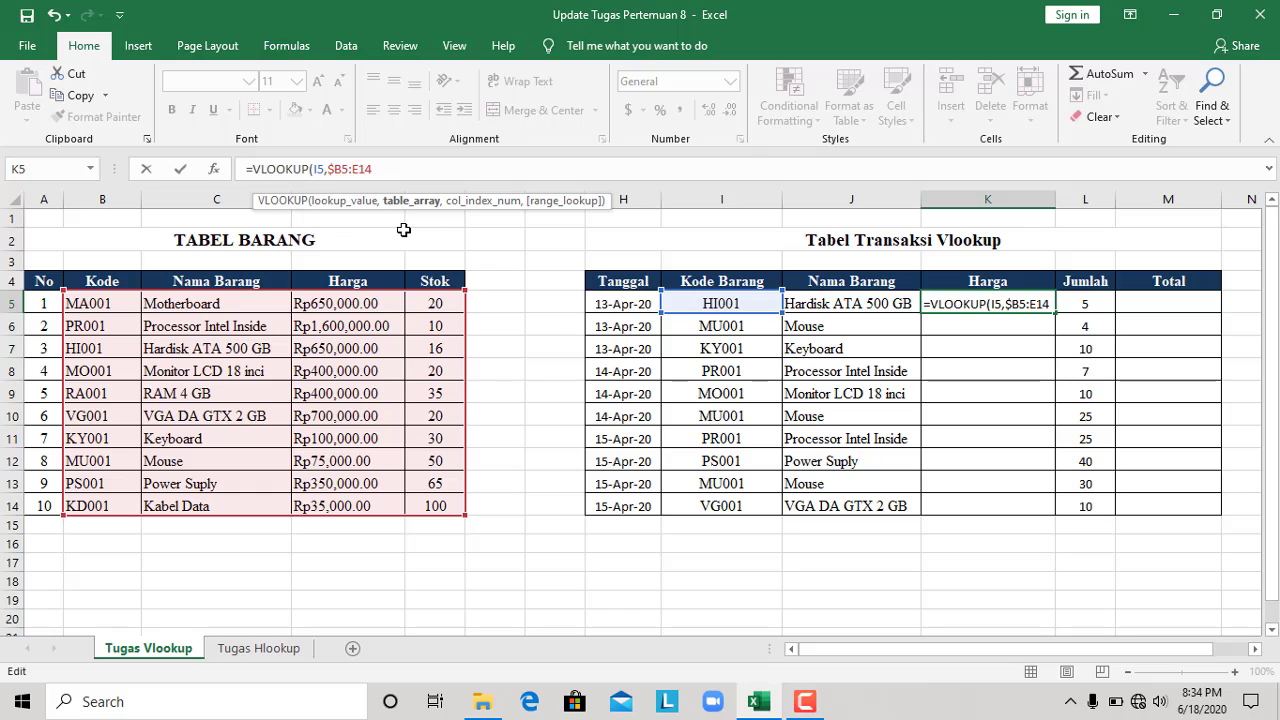
{"action": "type", "text": "$5:"}
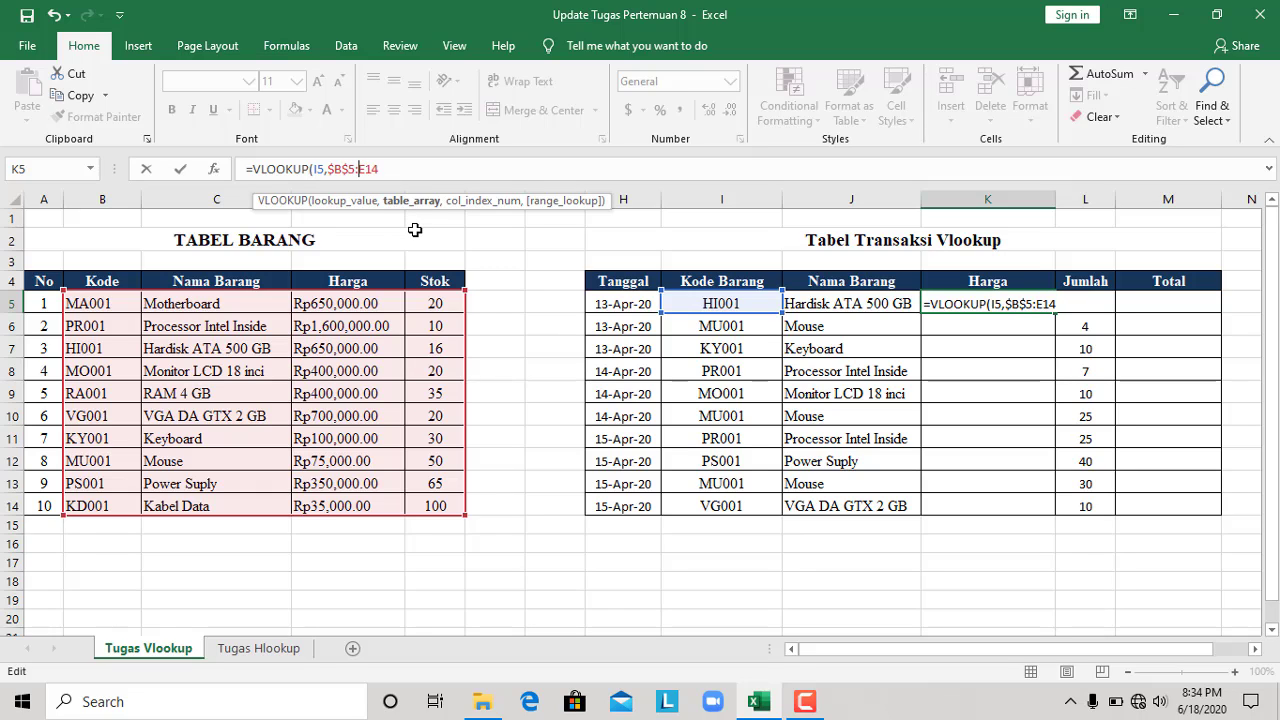
{"action": "type", "text": "$E$"}
Complete the K5 VLOOKUP formula with column index 3 and an exact match (FALSE)
{"action": "type", "text": ",3"}
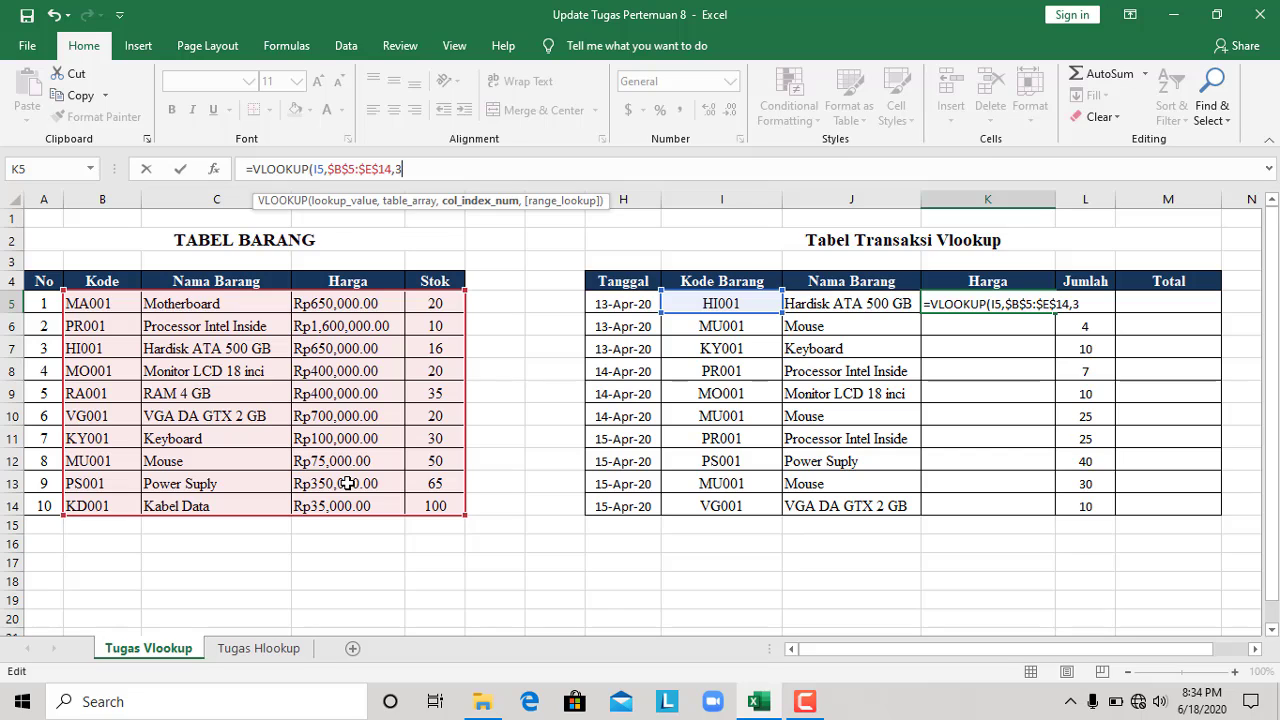
{"action": "type", "text": ","}
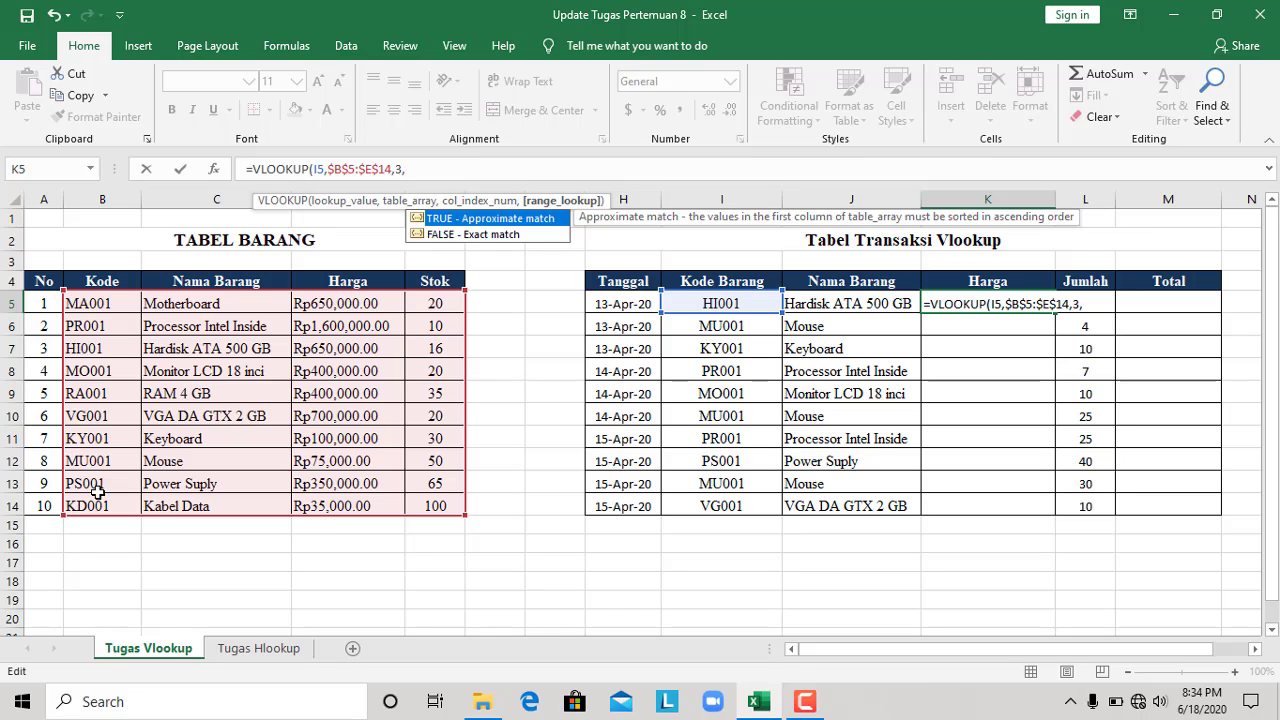
{"action": "left_click", "coordinate": [470, 234]}
{"action": "double_click", "coordinate": [468, 235]}
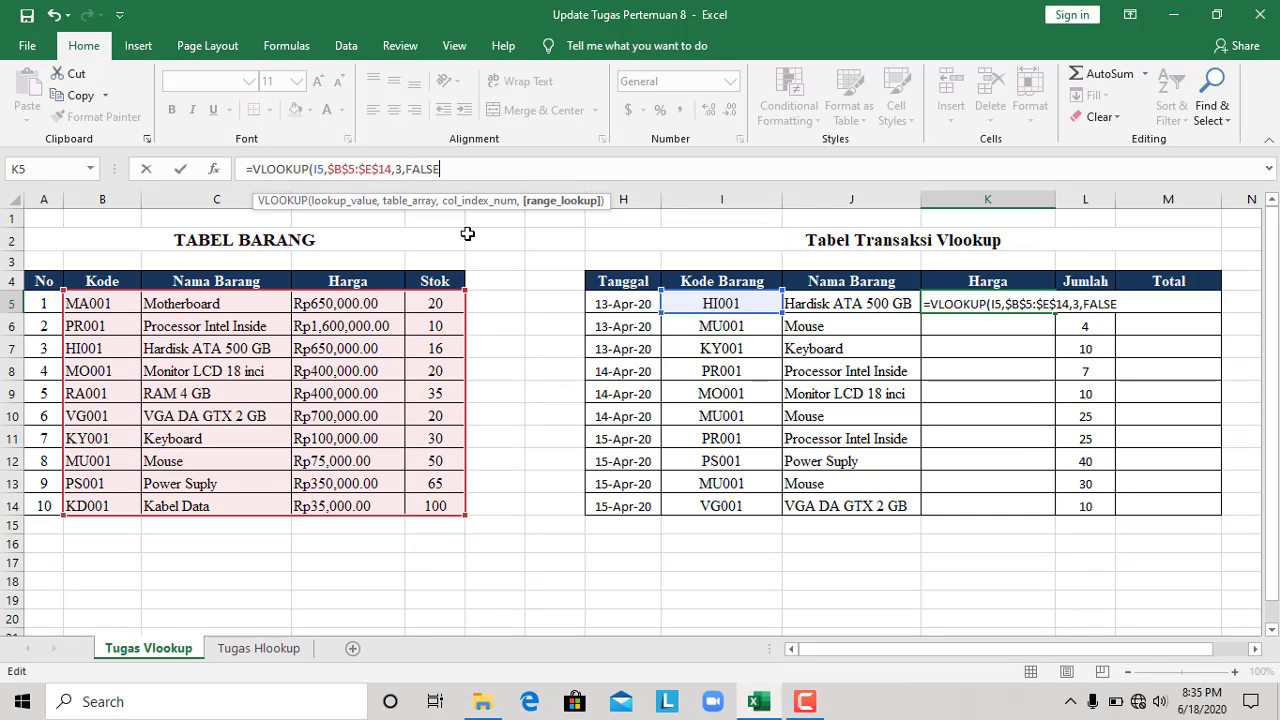
{"action": "type", "text": ")"}
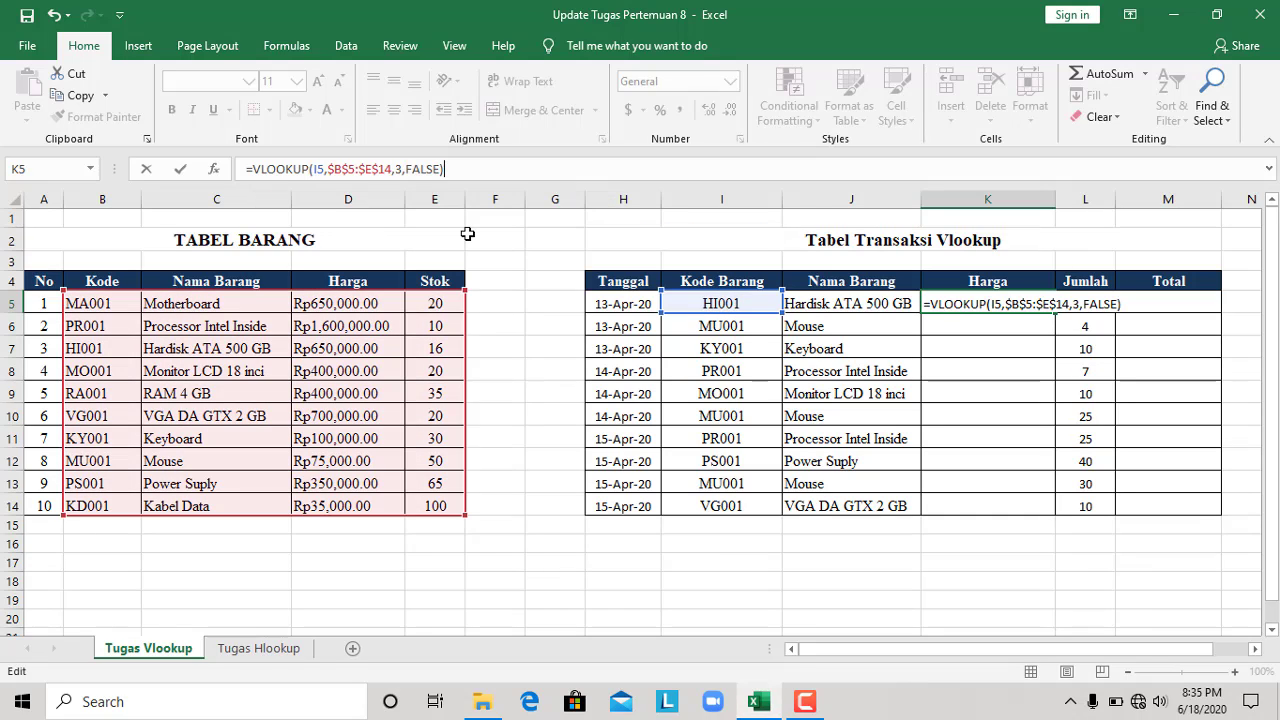
{"action": "key", "text": "Return"}
Fill the K5 VLOOKUP formula down the Harga column through K14
{"action": "scroll", "coordinate": [1033, 253], "scroll_direction": "down", "scroll_amount": 1}
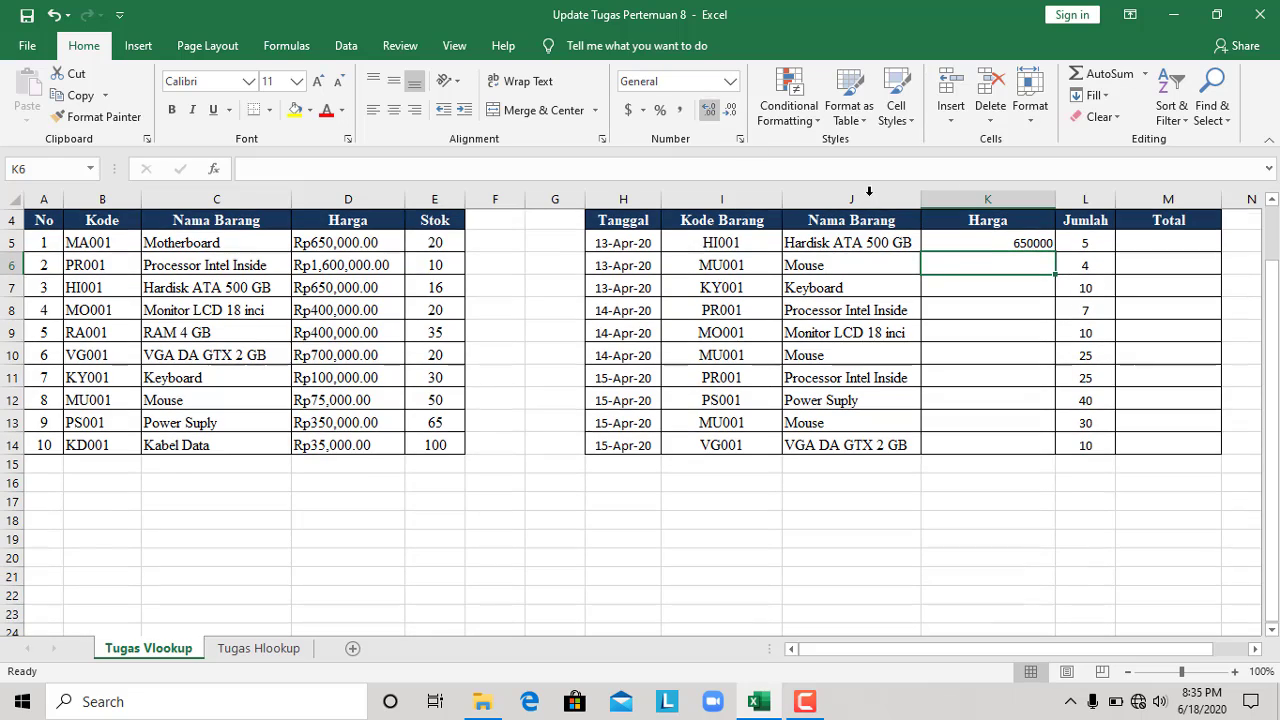
{"action": "left_click", "coordinate": [1031, 243]}
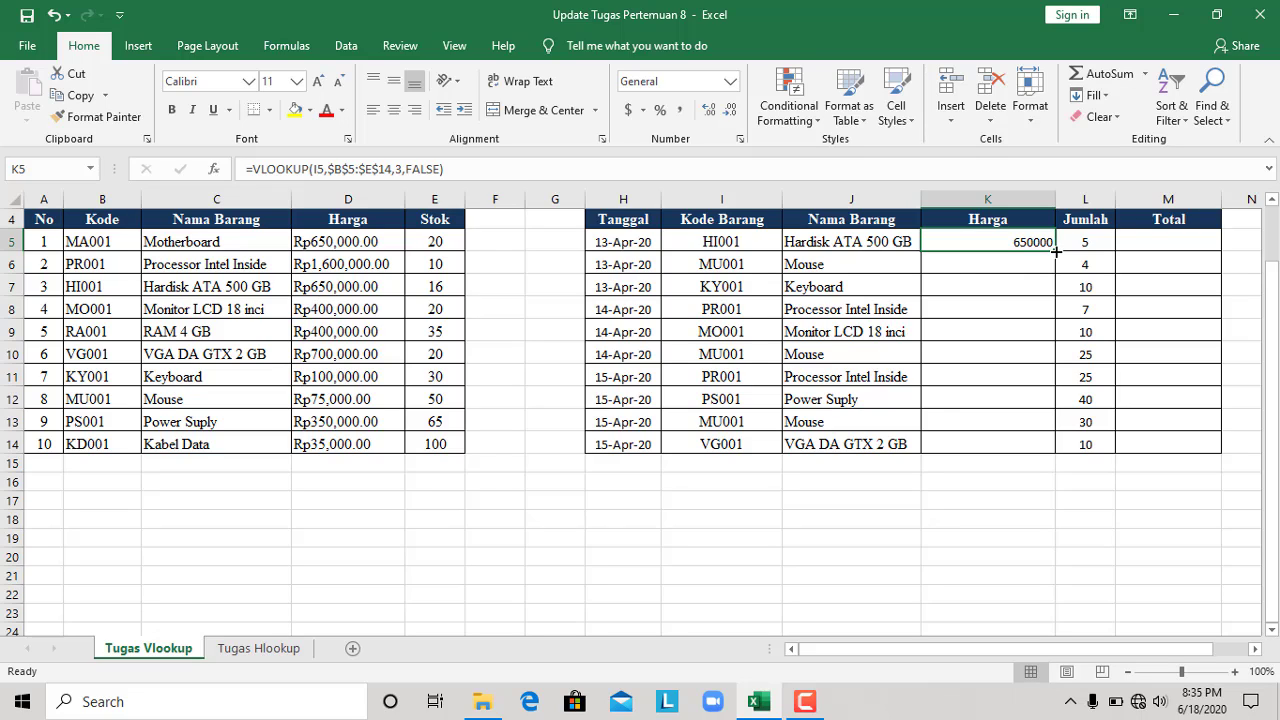
{"action": "left_click_drag", "start_coordinate": [1056, 252], "coordinate": [1029, 457]}
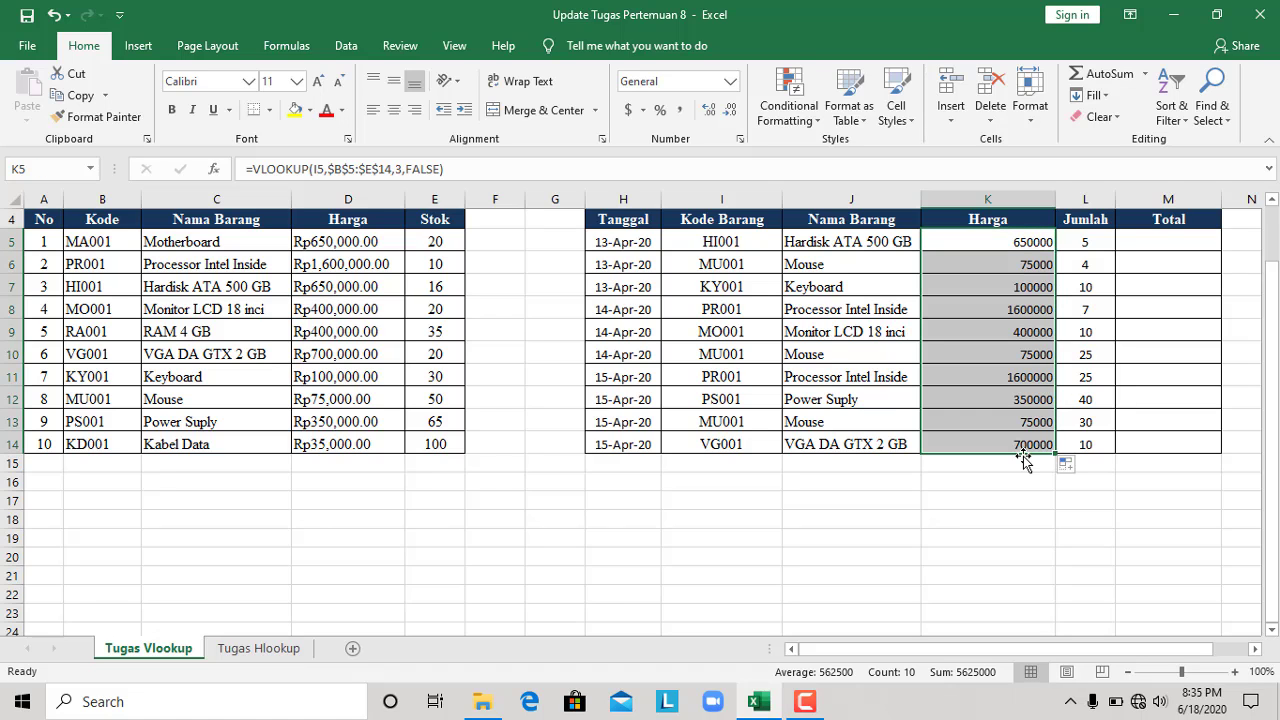
Inspect the lookup formulas in K5, K6 and K11, dismissing the Internet Download Manager message
{"action": "scroll", "coordinate": [980, 365], "scroll_direction": "up", "scroll_amount": 1}
{"action": "scroll", "coordinate": [980, 365], "scroll_direction": "up", "scroll_amount": 1}
{"action": "left_click", "coordinate": [992, 300]}
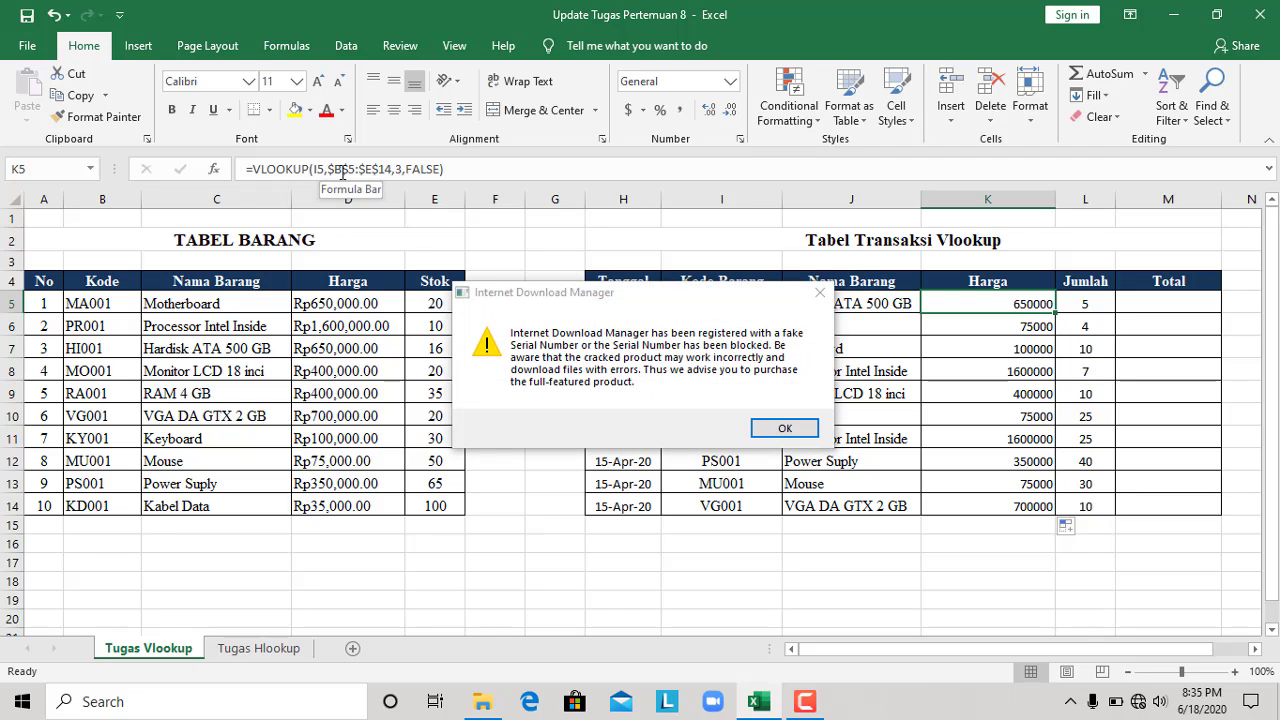
{"action": "left_click", "coordinate": [820, 292]}
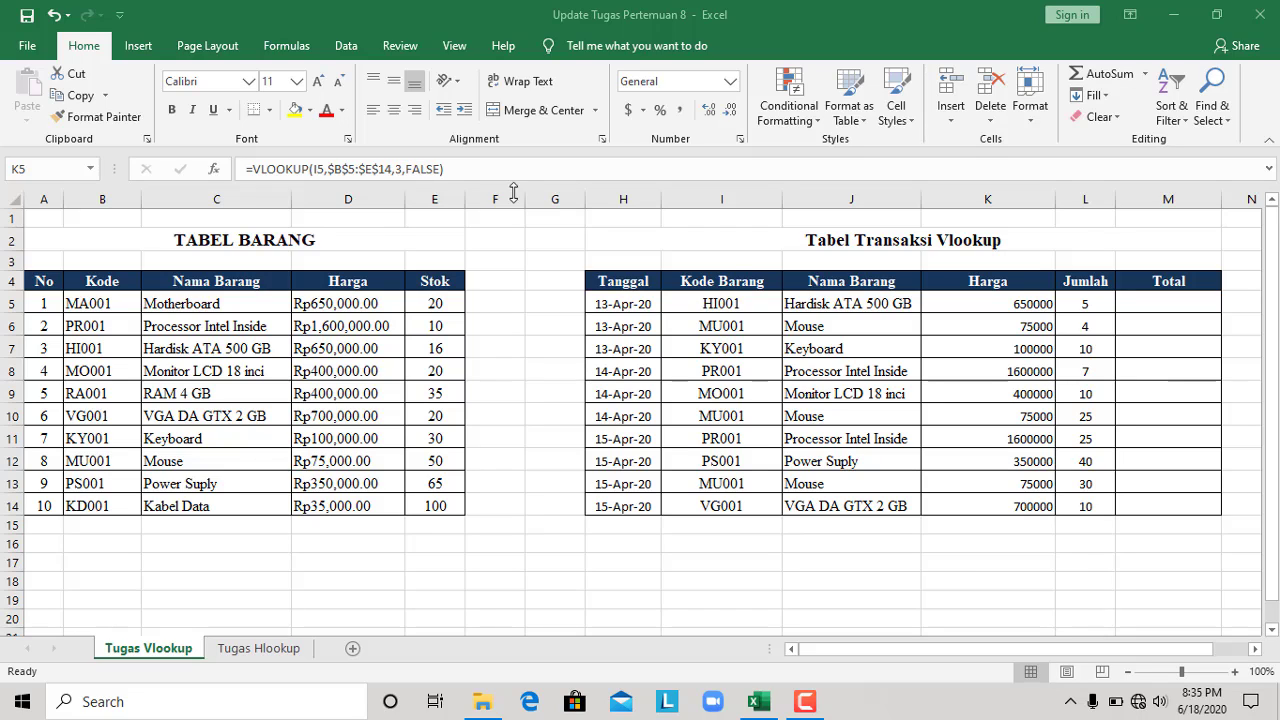
{"action": "left_click", "coordinate": [955, 324]}
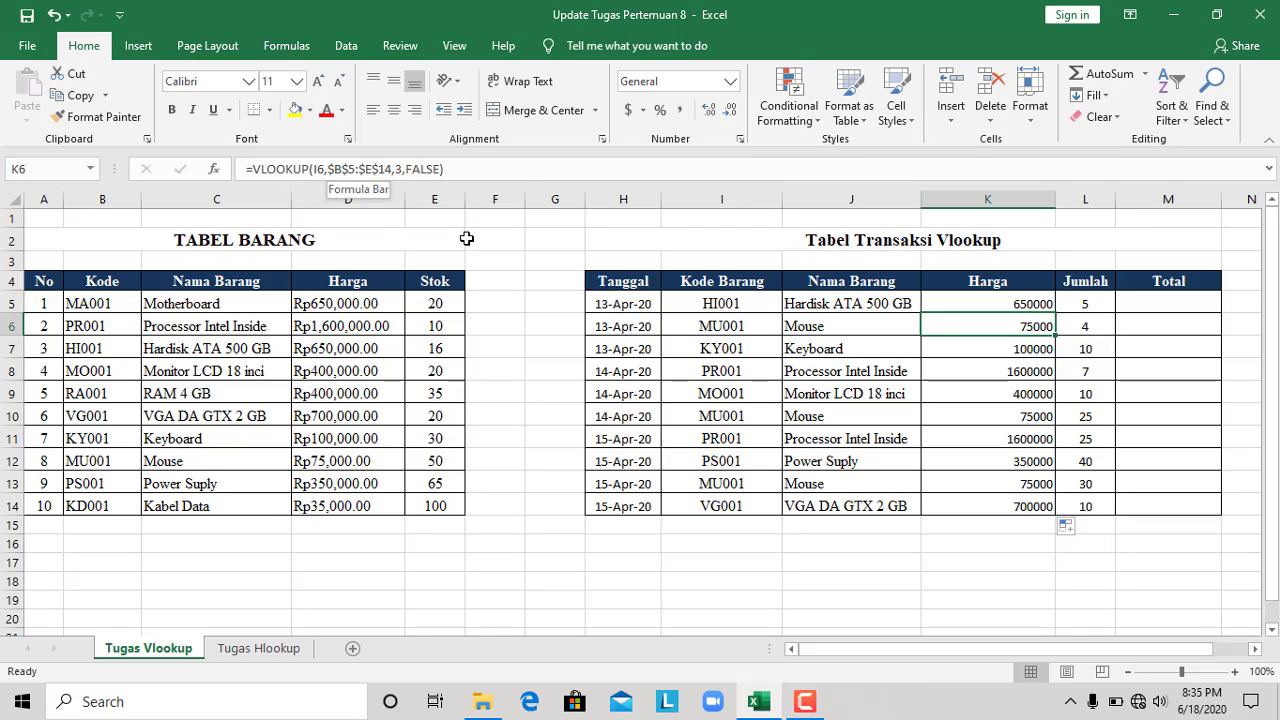
{"action": "left_click", "coordinate": [926, 437]}
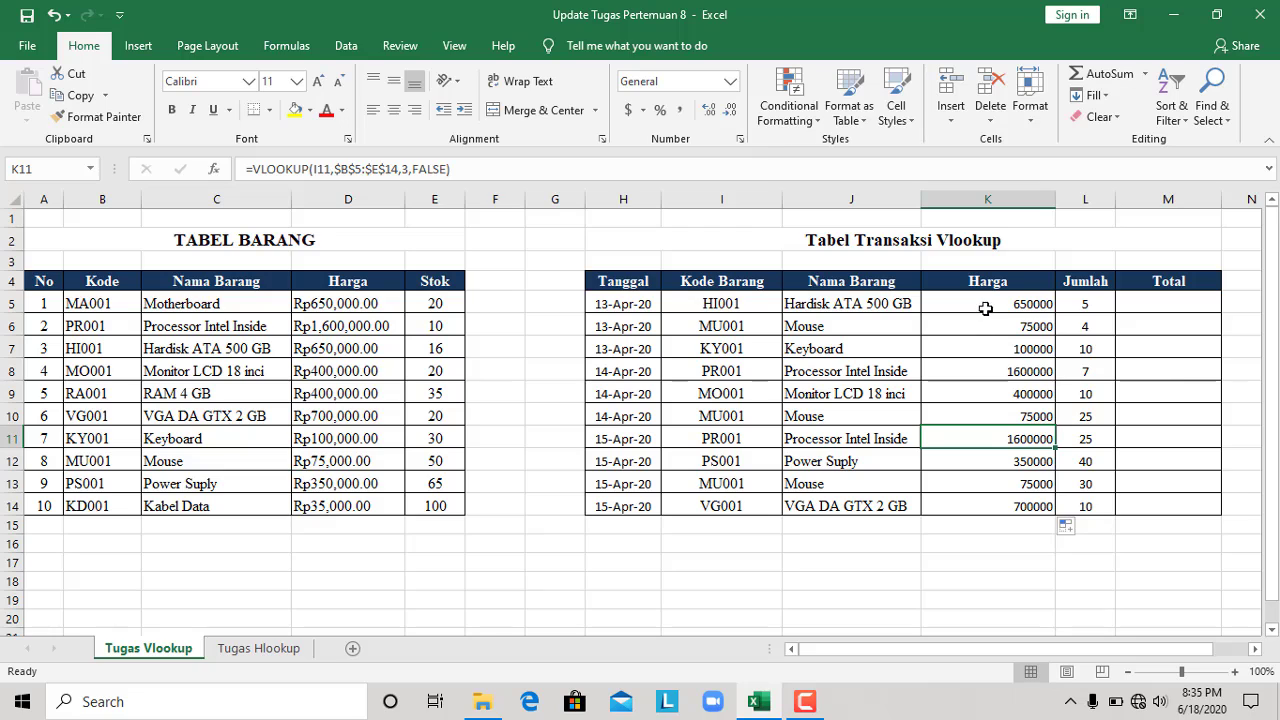
Apply the Currency number format to the Harga prices in K5:K14
{"action": "left_click_drag", "start_coordinate": [985, 309], "coordinate": [1018, 502]}
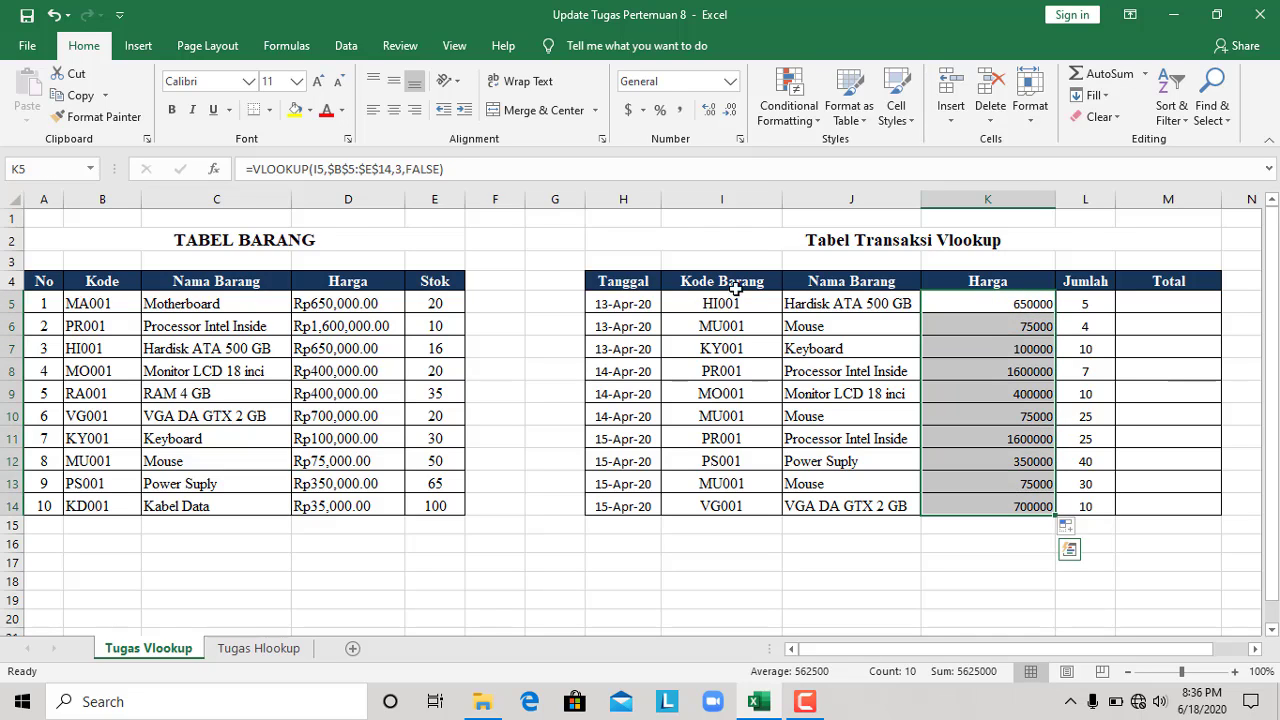
{"action": "left_click", "coordinate": [730, 80]}
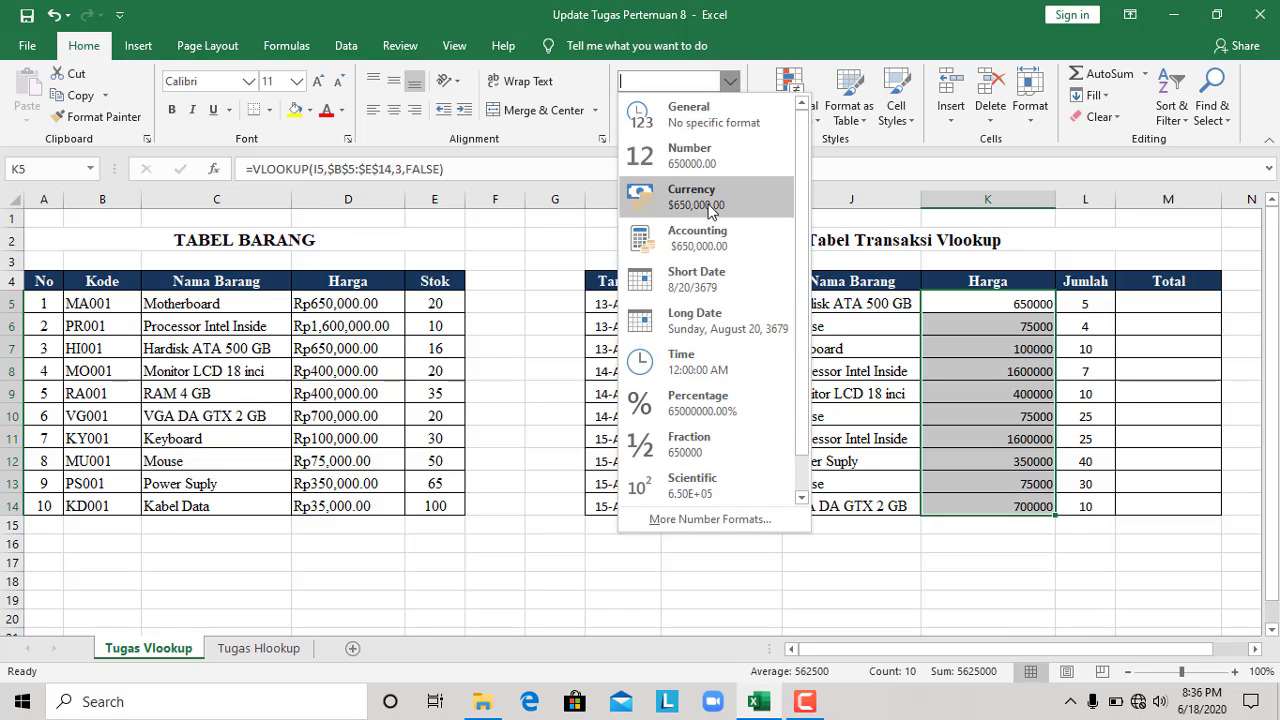
{"action": "left_click", "coordinate": [711, 200]}
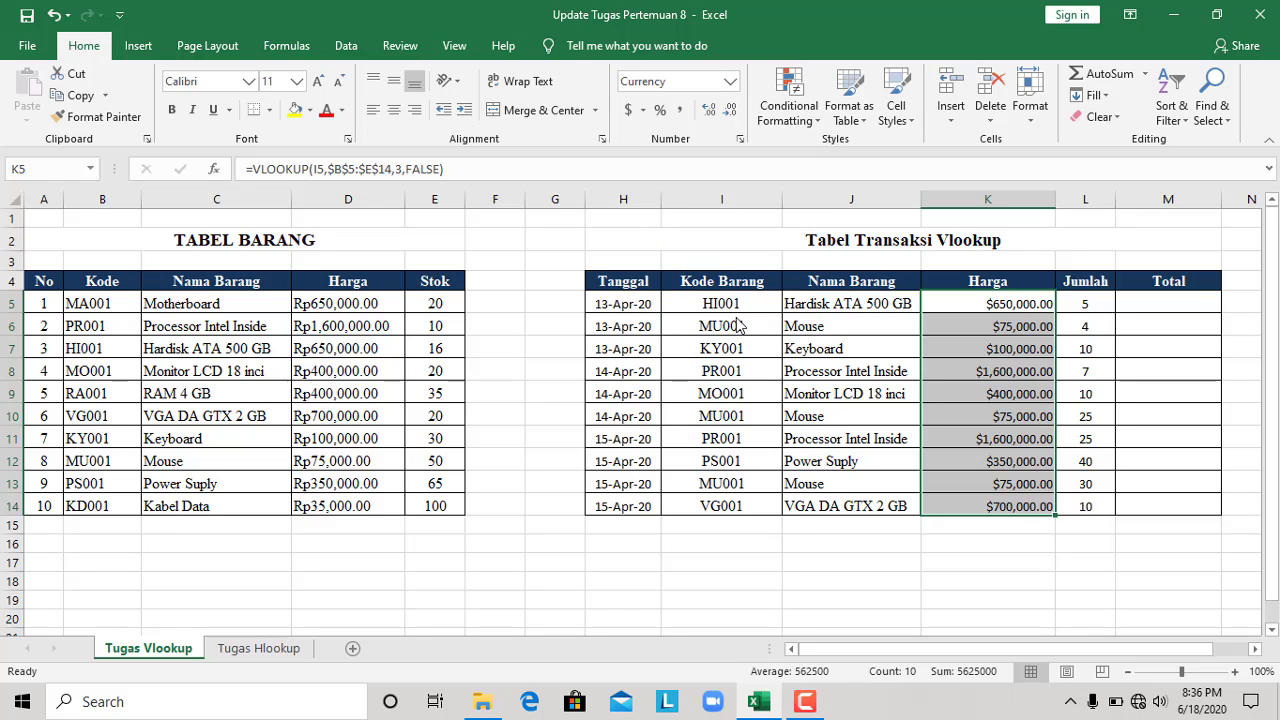
Set the currency symbol of the Harga prices in K5:K14 to Rp Indonesian
{"action": "left_click", "coordinate": [740, 139]}
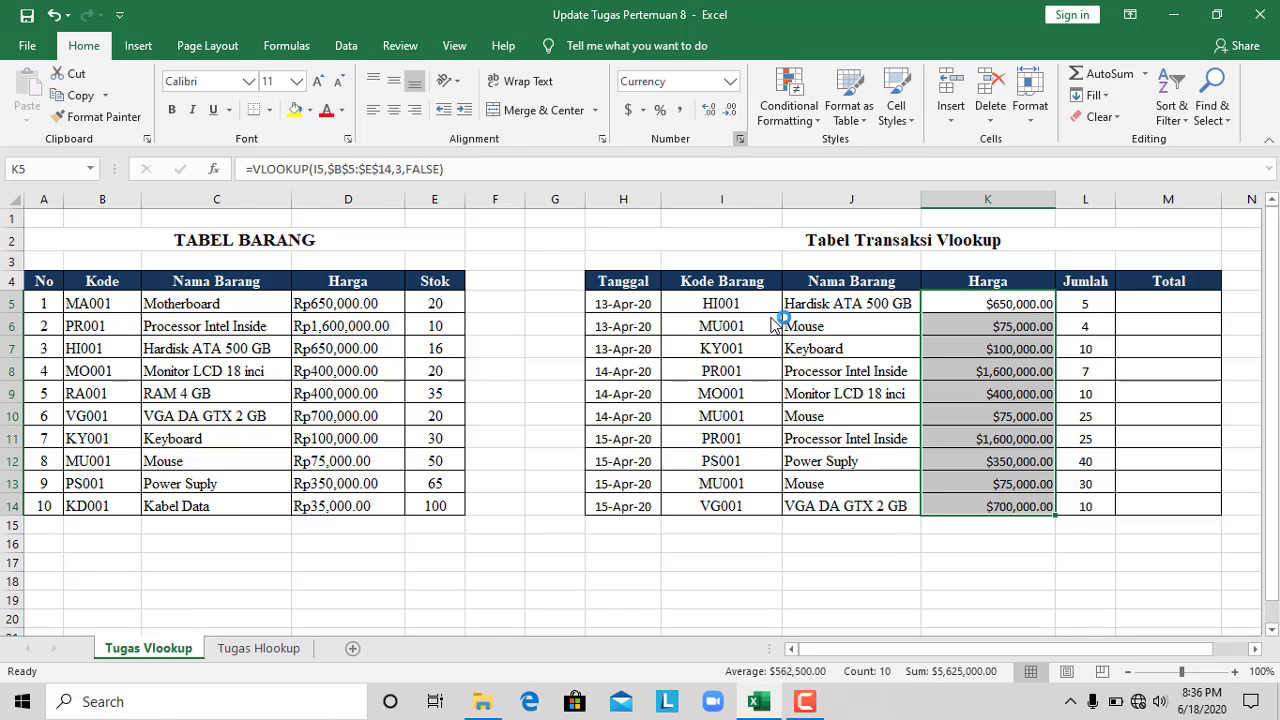
{"action": "left_click", "coordinate": [685, 252]}
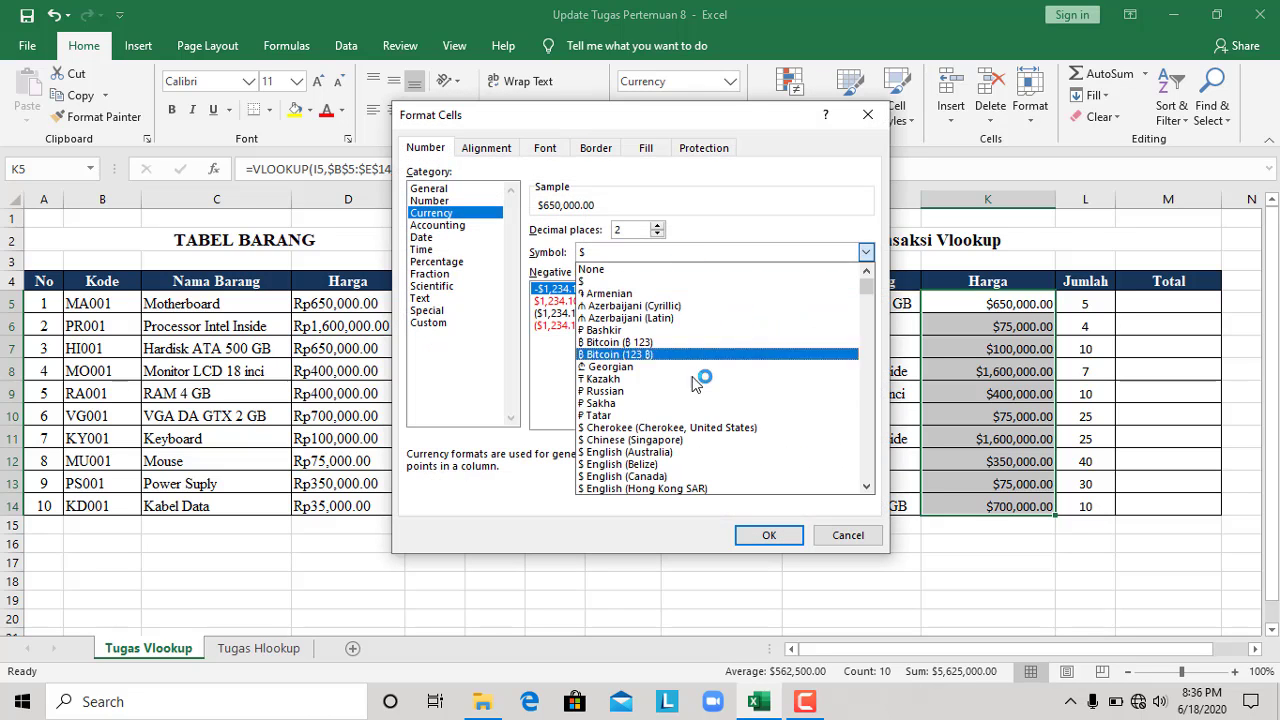
{"action": "scroll", "coordinate": [697, 385], "scroll_direction": "down", "scroll_amount": 15}
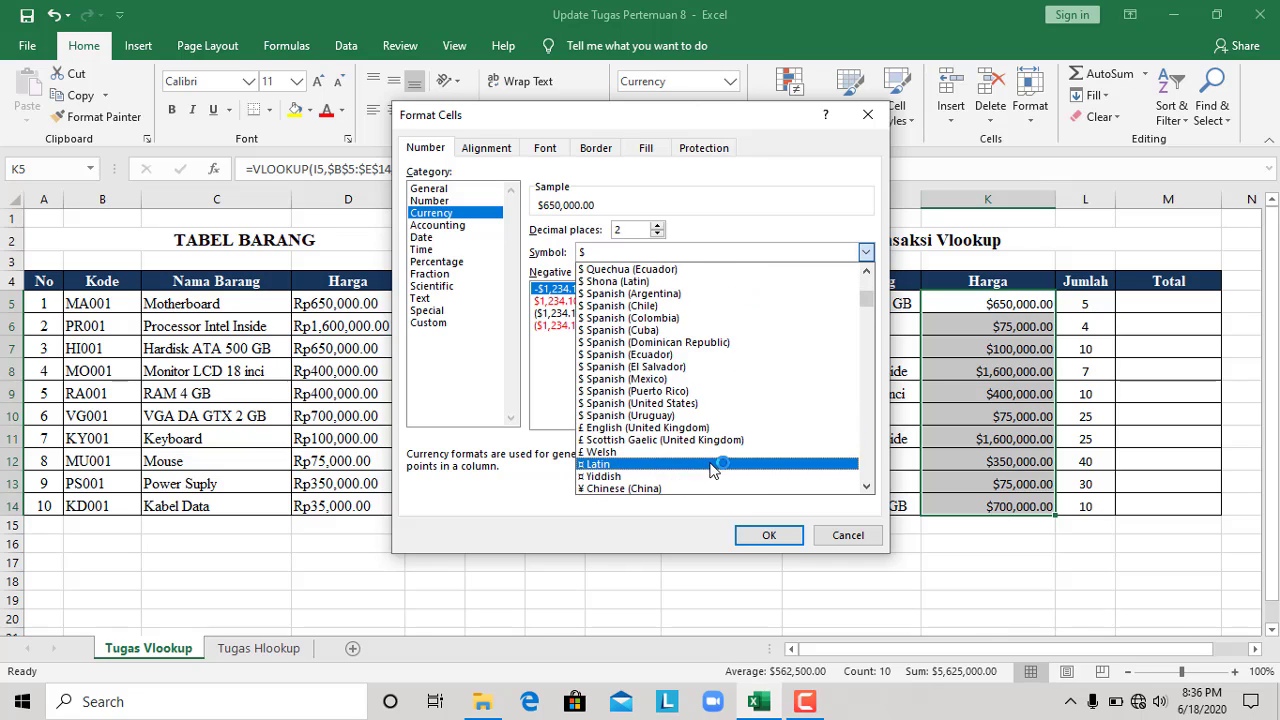
{"action": "scroll", "coordinate": [713, 460], "scroll_direction": "down", "scroll_amount": 10}
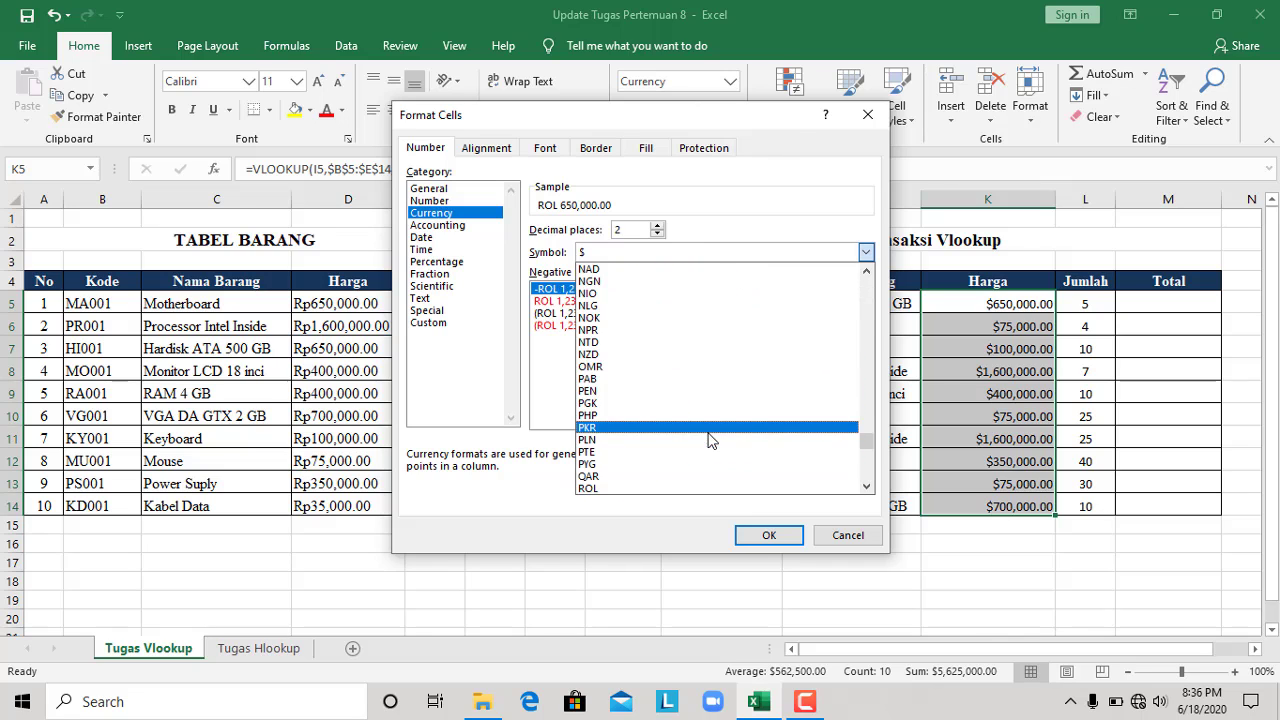
{"action": "scroll", "coordinate": [710, 440], "scroll_direction": "up", "scroll_amount": 6}
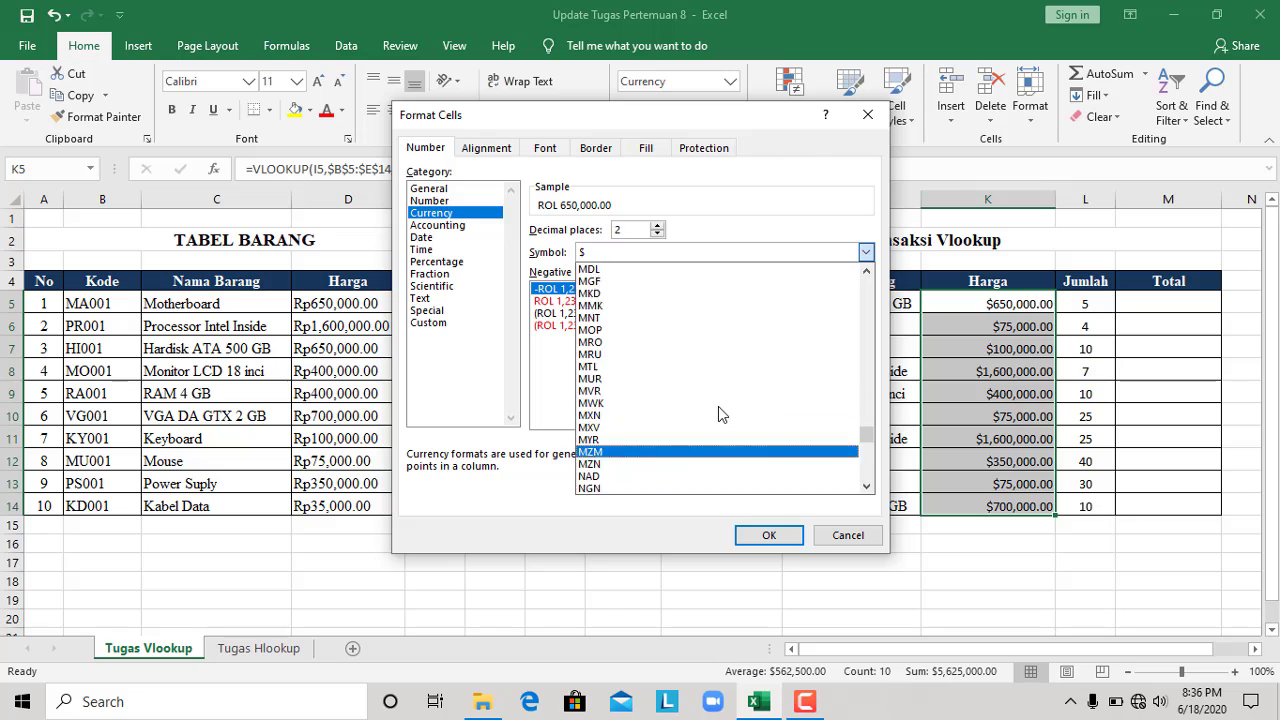
{"action": "scroll", "coordinate": [718, 406], "scroll_direction": "up", "scroll_amount": 12}
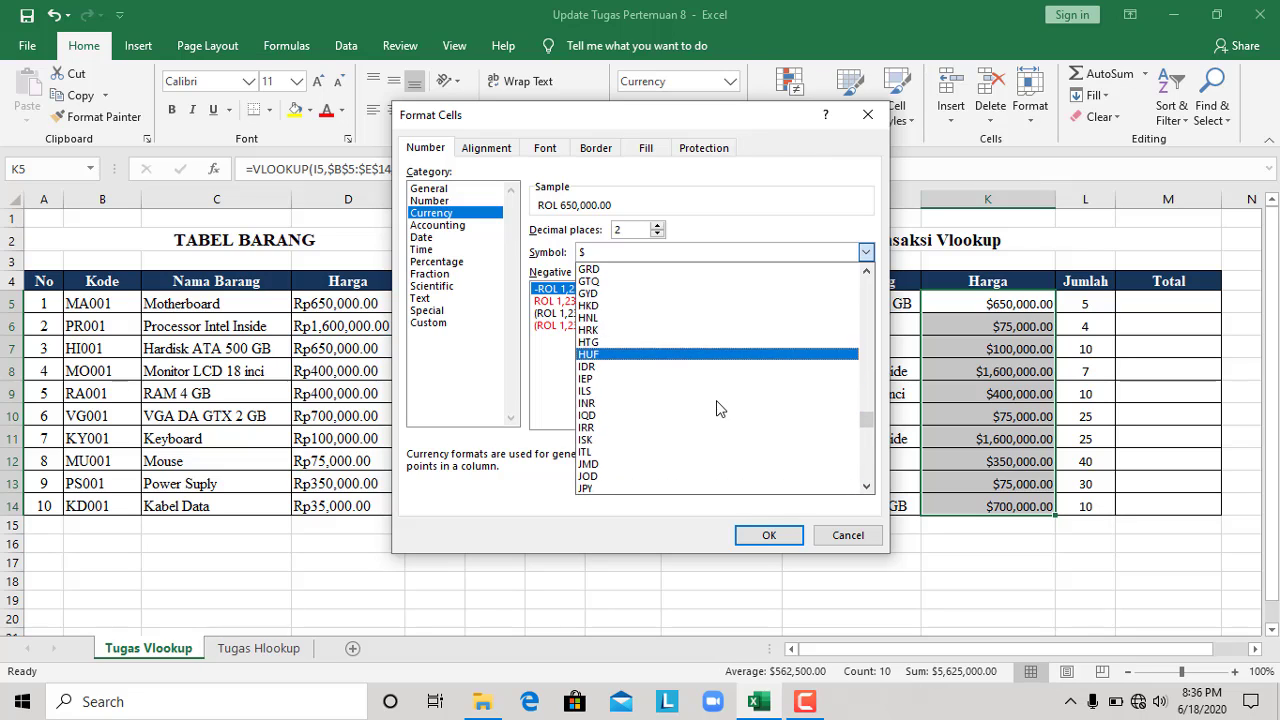
{"action": "scroll", "coordinate": [712, 440], "scroll_direction": "down", "scroll_amount": 13}
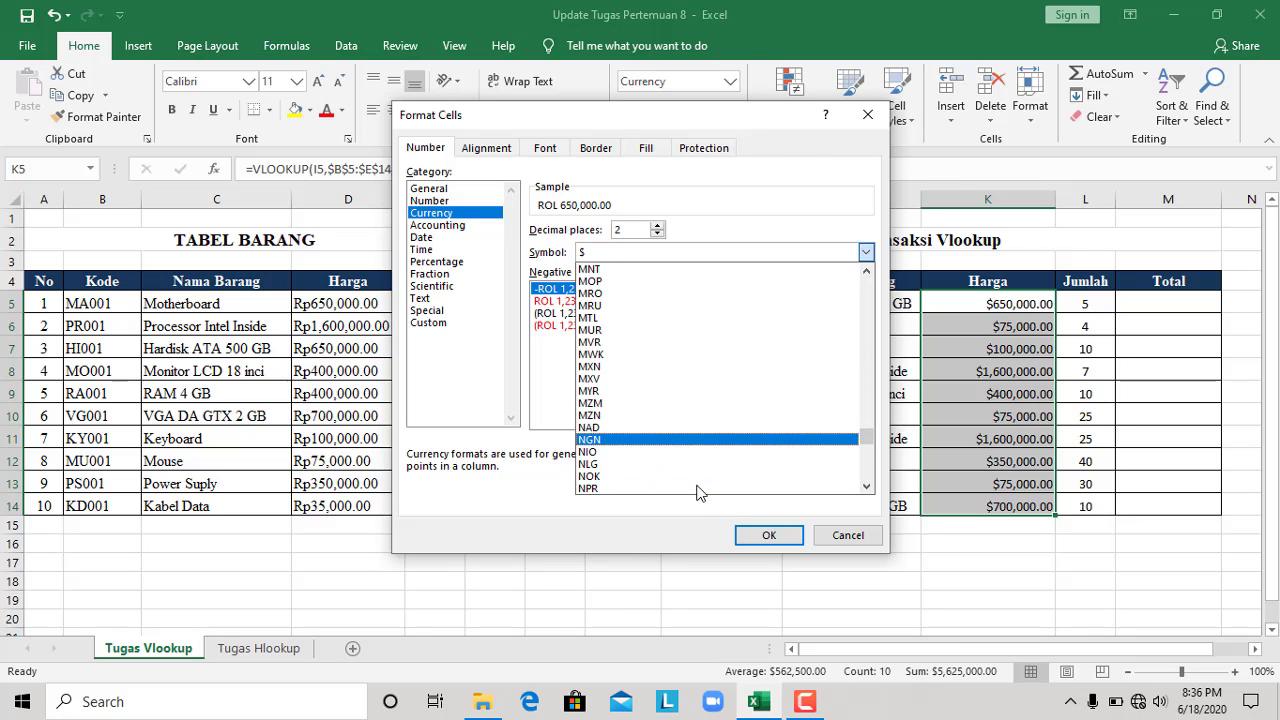
{"action": "scroll", "coordinate": [697, 490], "scroll_direction": "down", "scroll_amount": 11}
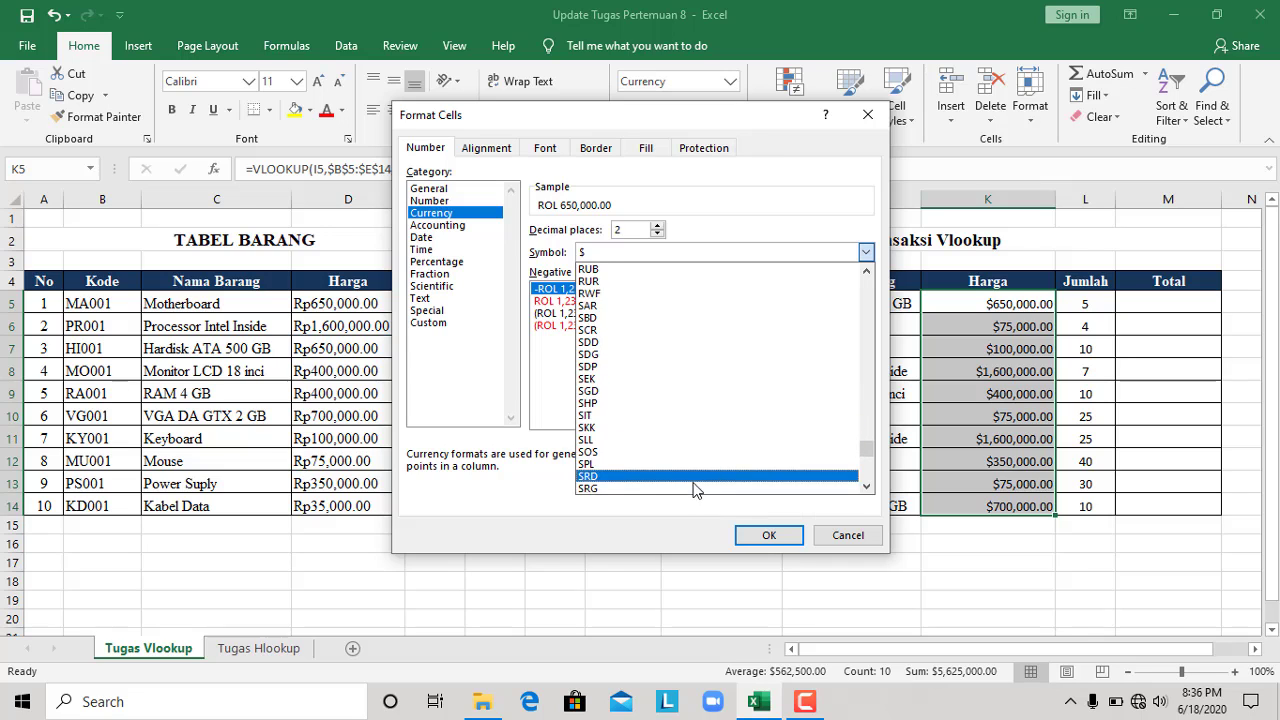
{"action": "scroll", "coordinate": [697, 490], "scroll_direction": "down", "scroll_amount": 11}
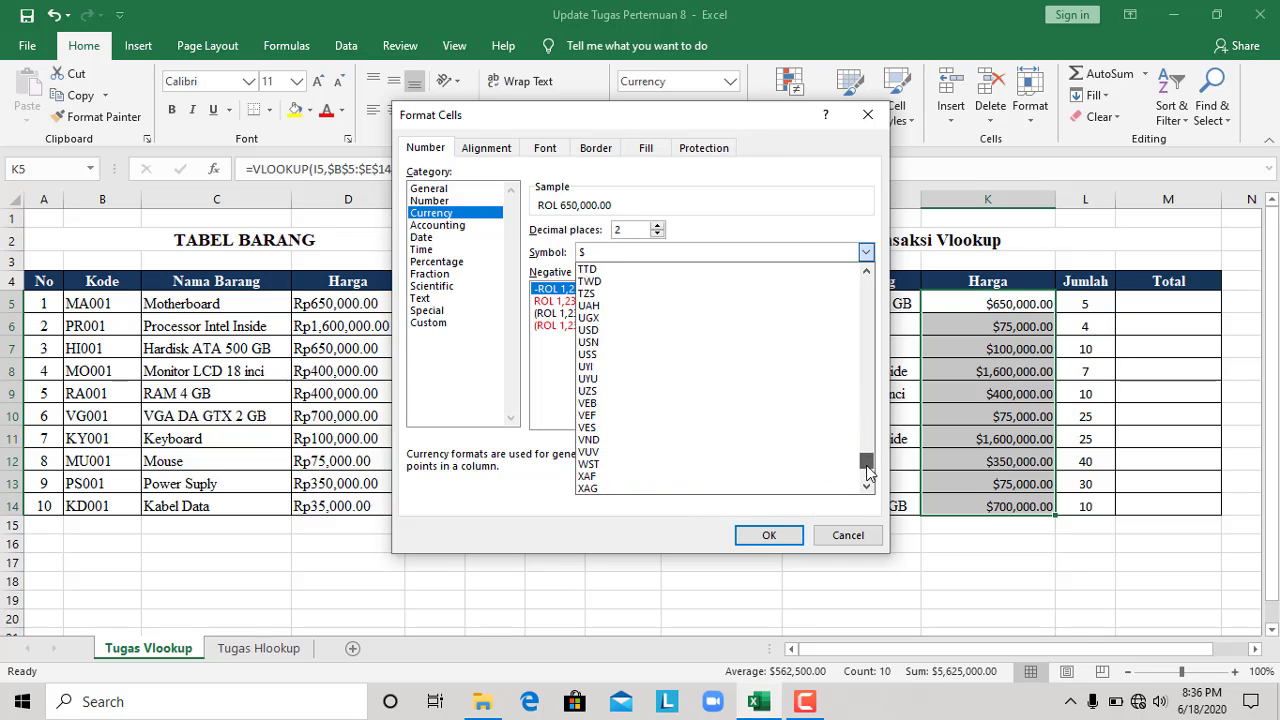
{"action": "left_click_drag", "start_coordinate": [868, 472], "coordinate": [857, 364]}
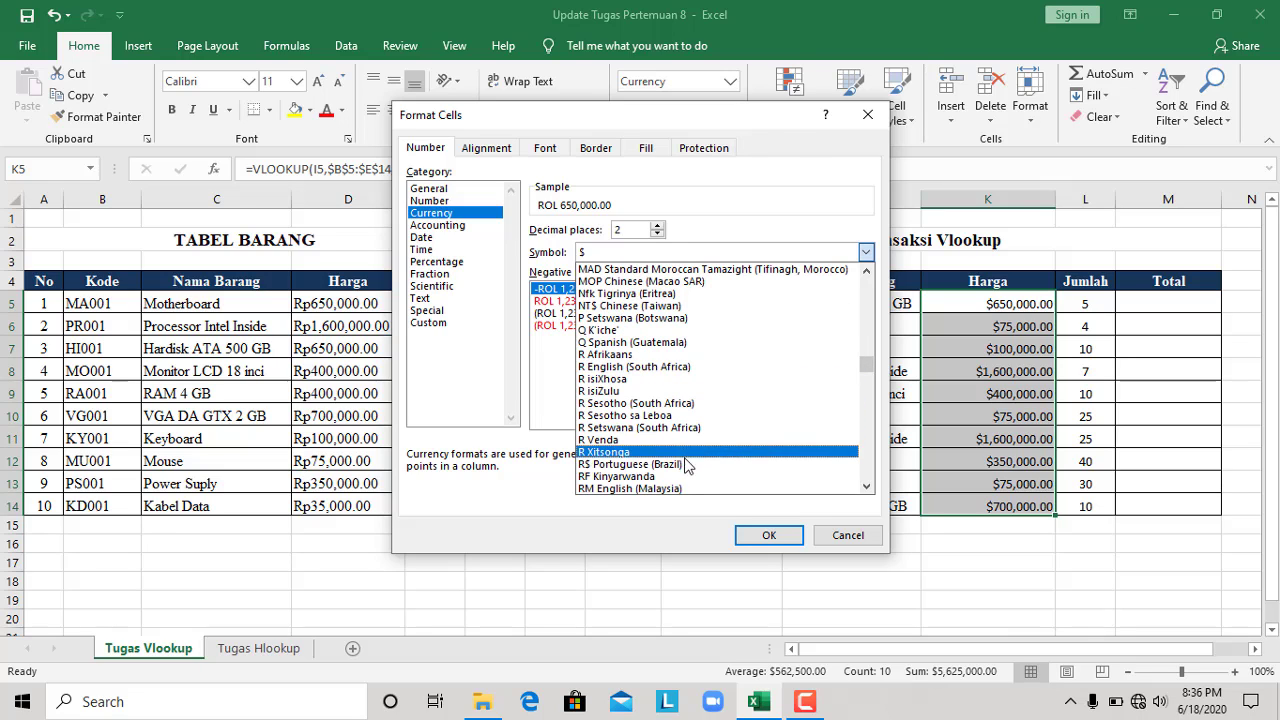
{"action": "scroll", "coordinate": [683, 470], "scroll_direction": "down", "scroll_amount": 4}
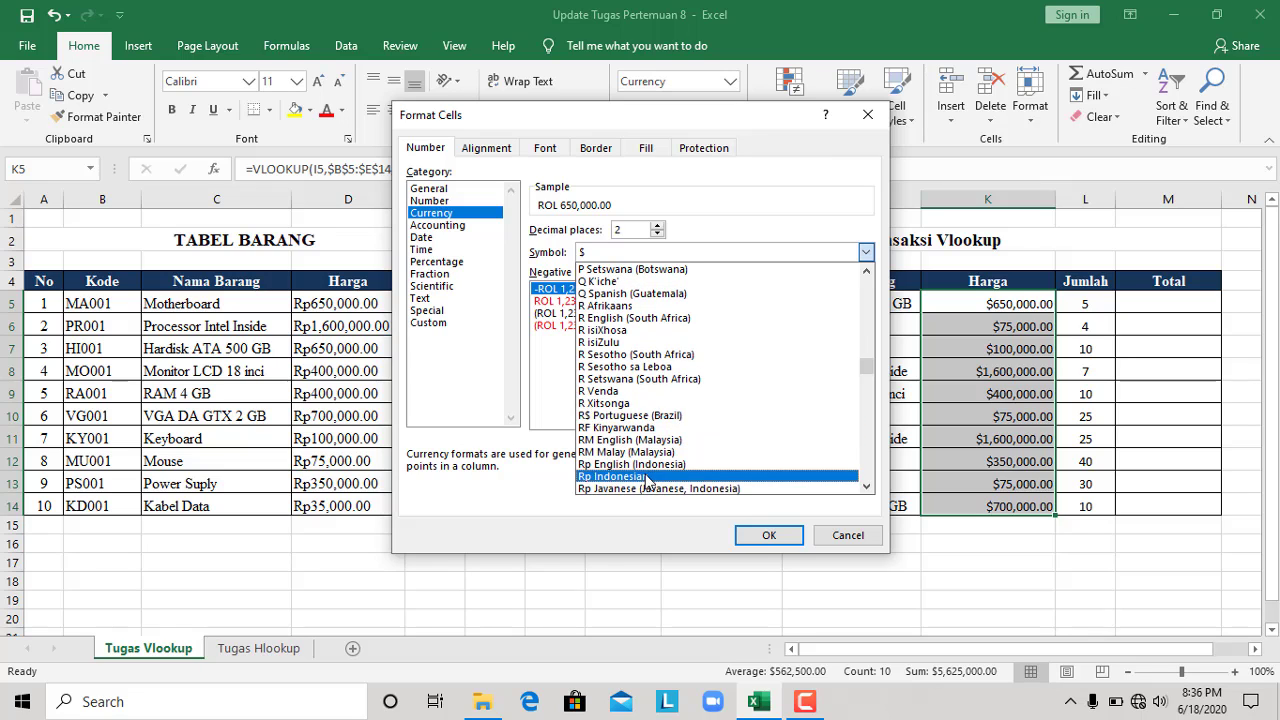
{"action": "left_click", "coordinate": [655, 478]}
{"action": "left_click", "coordinate": [765, 536]}
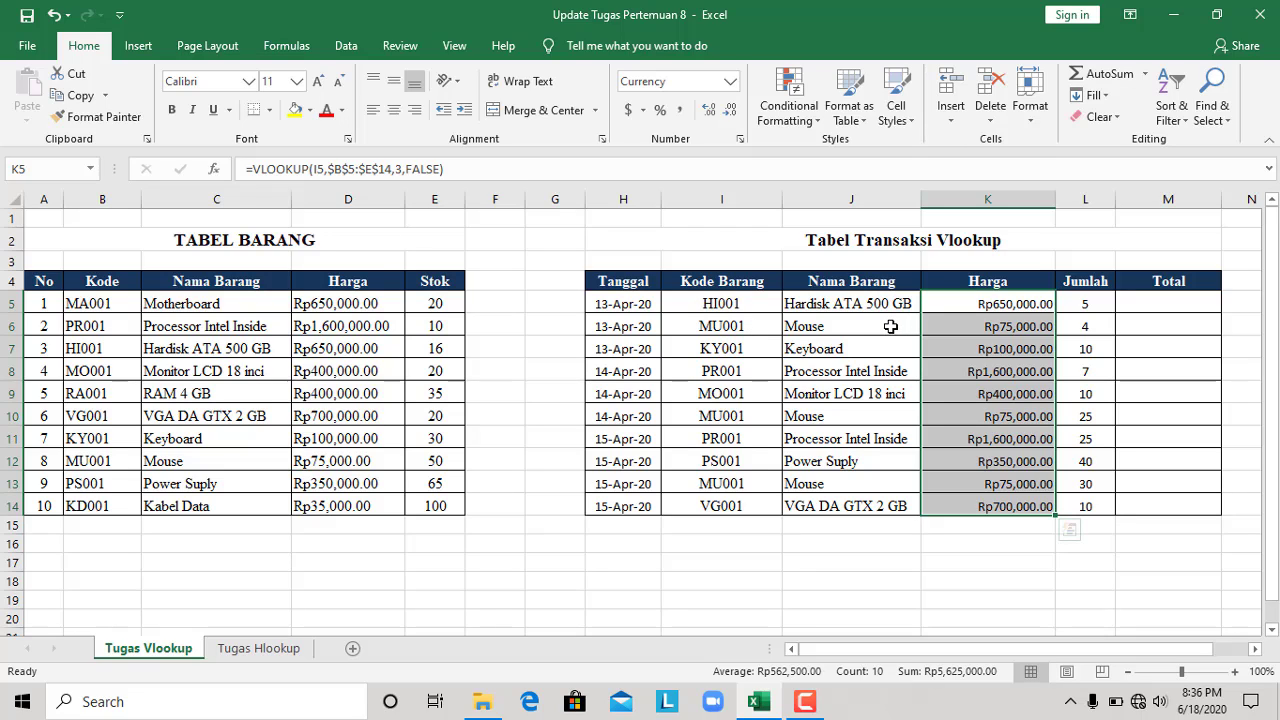
Undo the last currency symbol change and delete the lookup formulas from K5:K14 in the Harga column
{"action": "key", "text": "ctrl+z"}
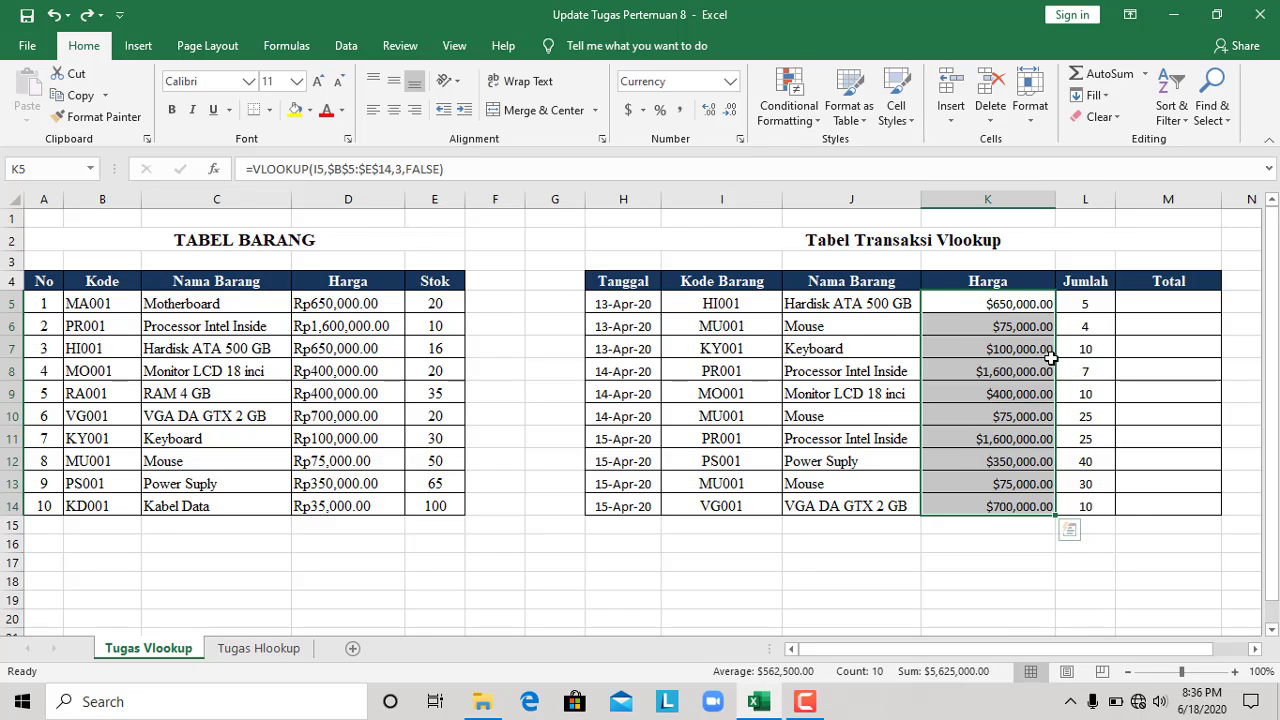
{"action": "key", "text": "ctrl+q"}
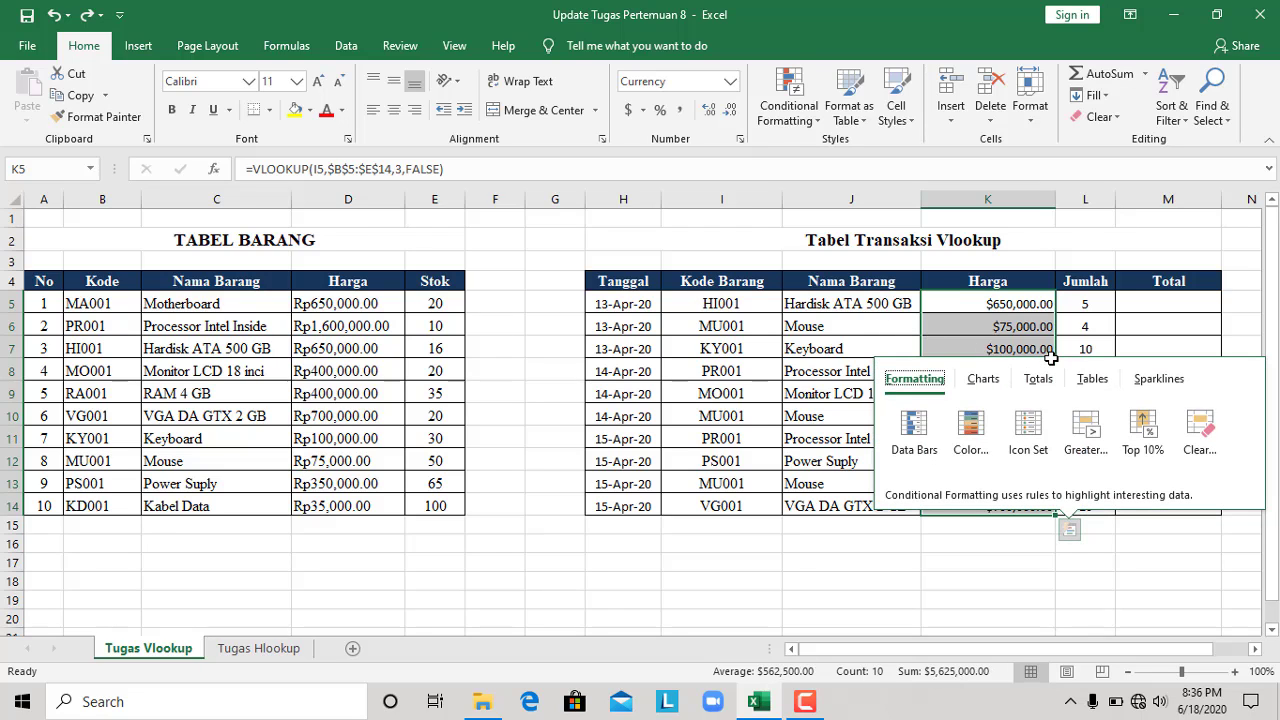
{"action": "left_click", "coordinate": [1018, 302]}
{"action": "left_click_drag", "start_coordinate": [1018, 302], "coordinate": [1018, 502]}
{"action": "key", "text": "Delete"}
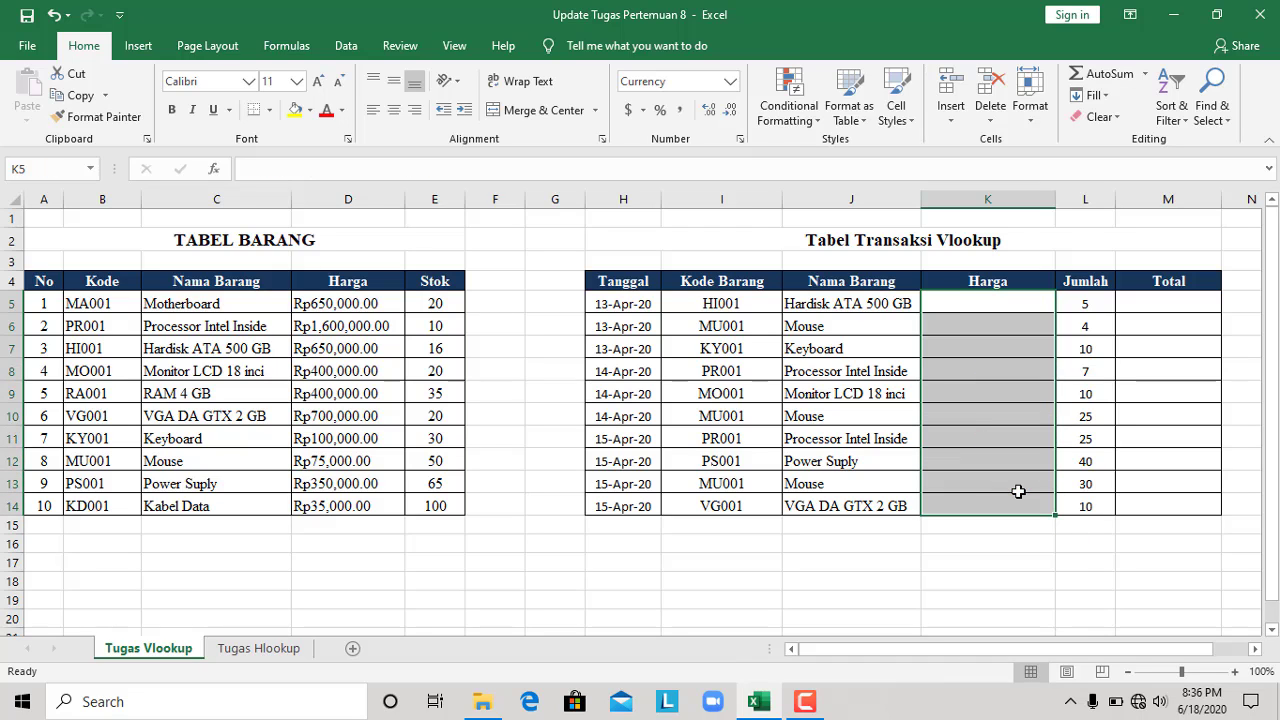
Format the emptied Harga cells K5:K14 as Currency with the Rp Indonesian symbol
{"action": "left_click", "coordinate": [731, 81]}
{"action": "left_click", "coordinate": [739, 182]}
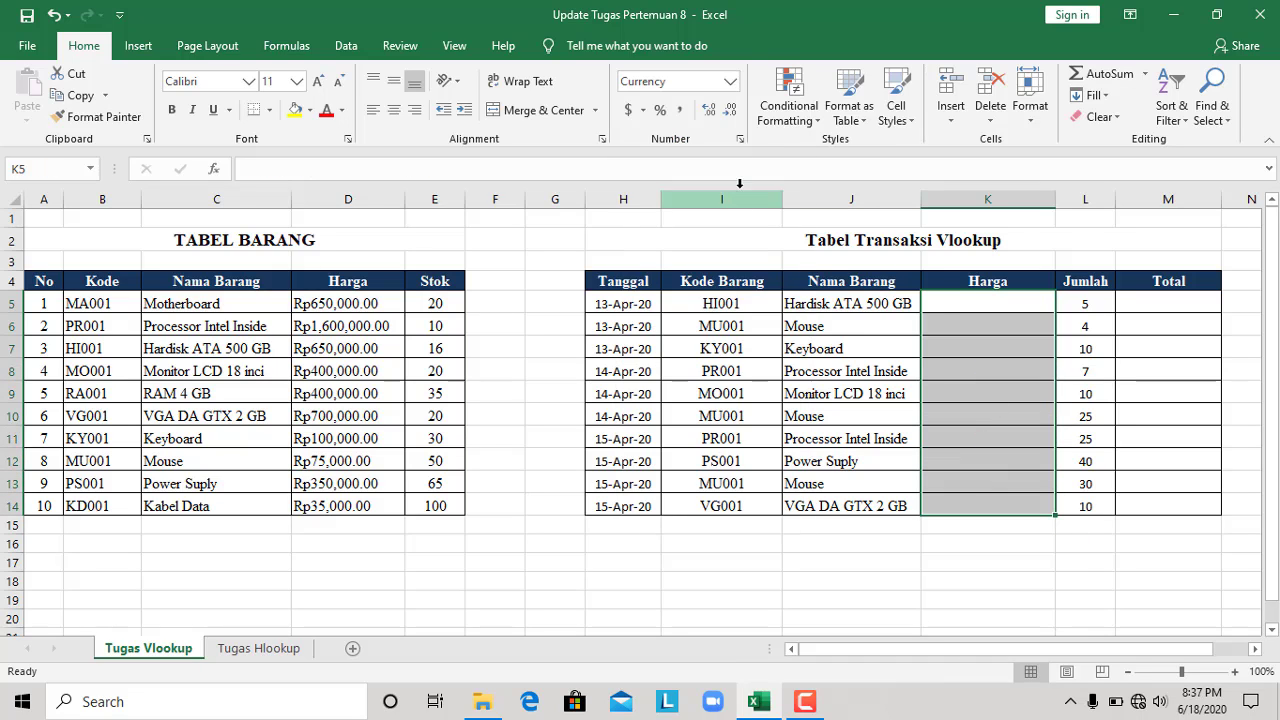
{"action": "left_click", "coordinate": [740, 138]}
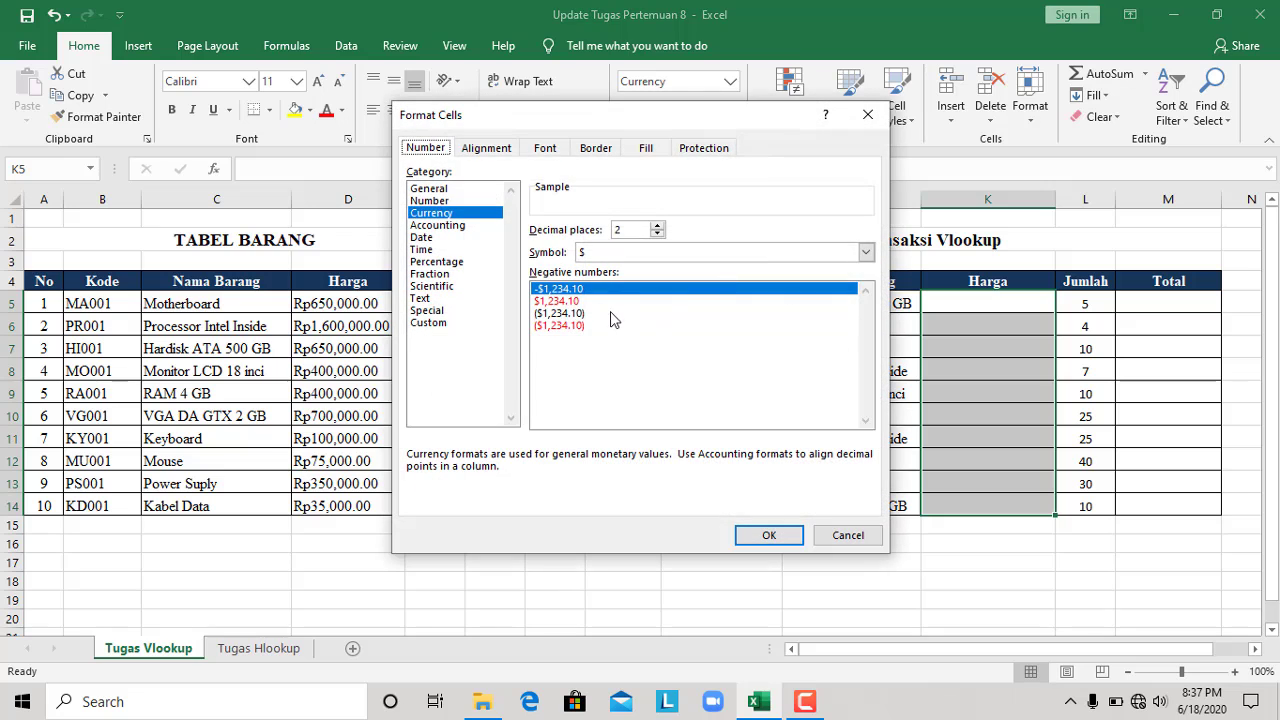
{"action": "left_click", "coordinate": [592, 257]}
{"action": "scroll", "coordinate": [845, 320], "scroll_direction": "down", "scroll_amount": 10}
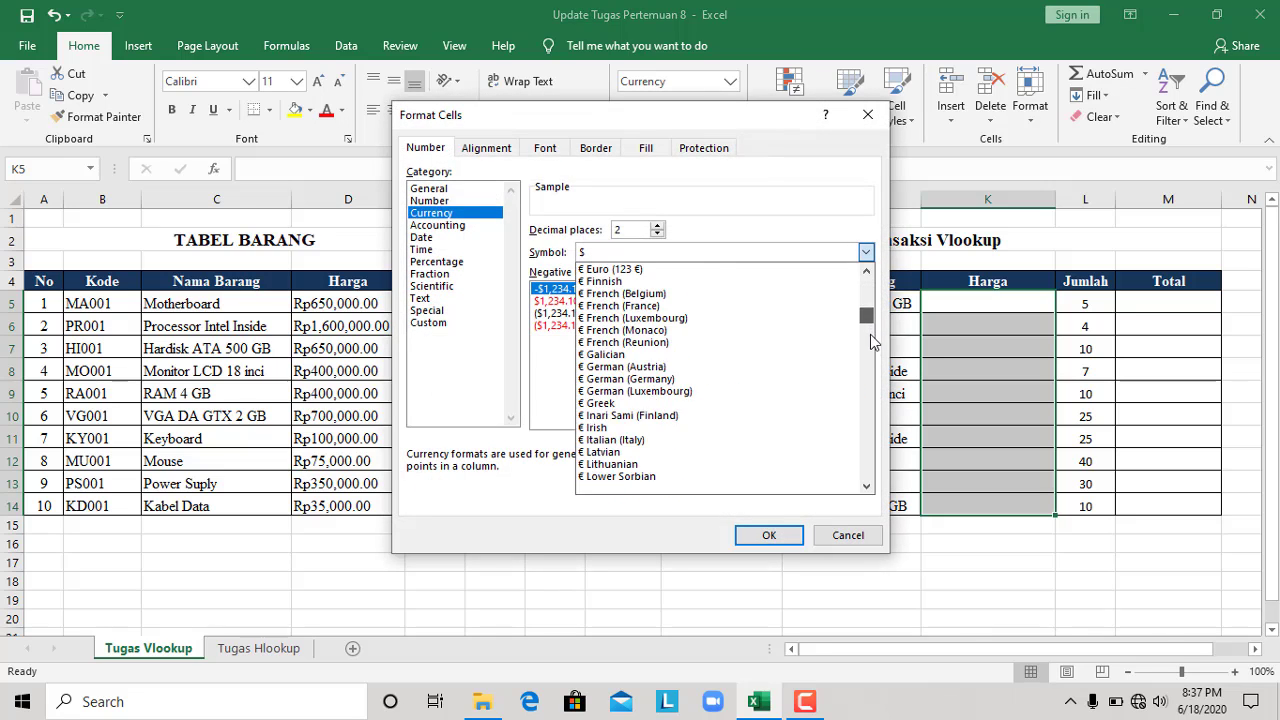
{"action": "scroll", "coordinate": [870, 342], "scroll_direction": "down", "scroll_amount": 15}
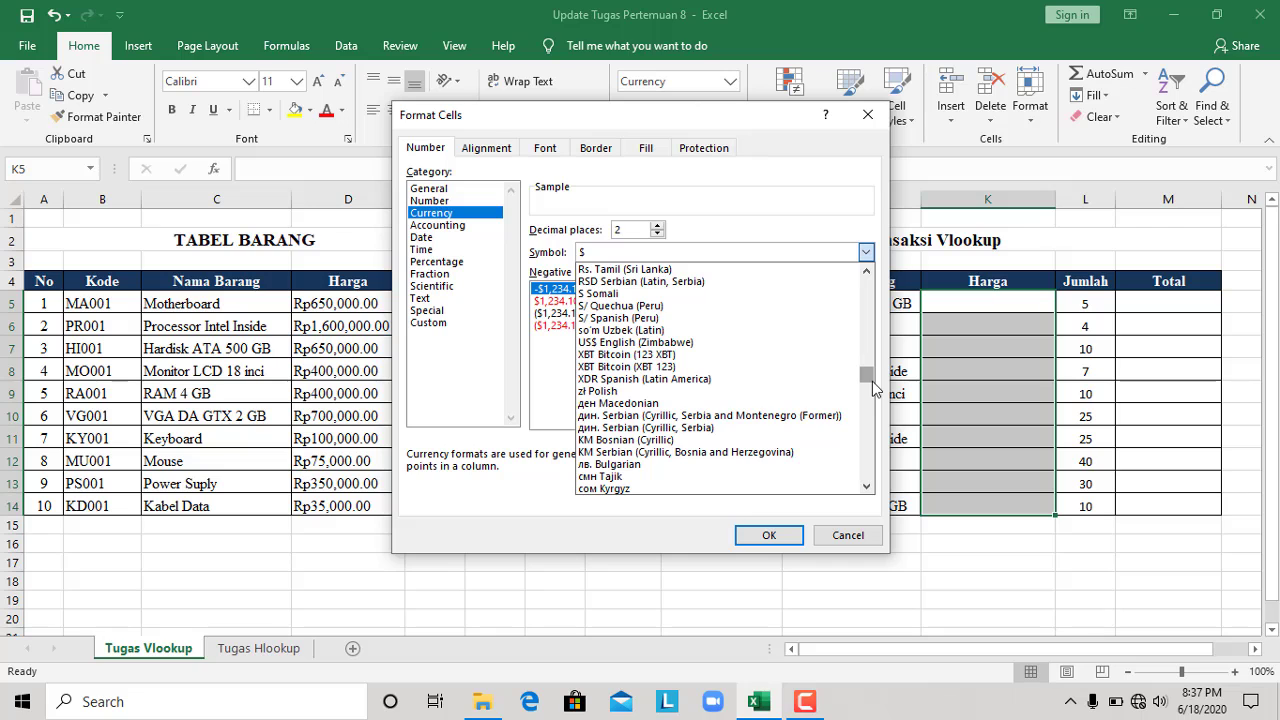
{"action": "scroll", "coordinate": [872, 389], "scroll_direction": "up", "scroll_amount": 1}
{"action": "scroll", "coordinate": [870, 380], "scroll_direction": "up", "scroll_amount": 5}
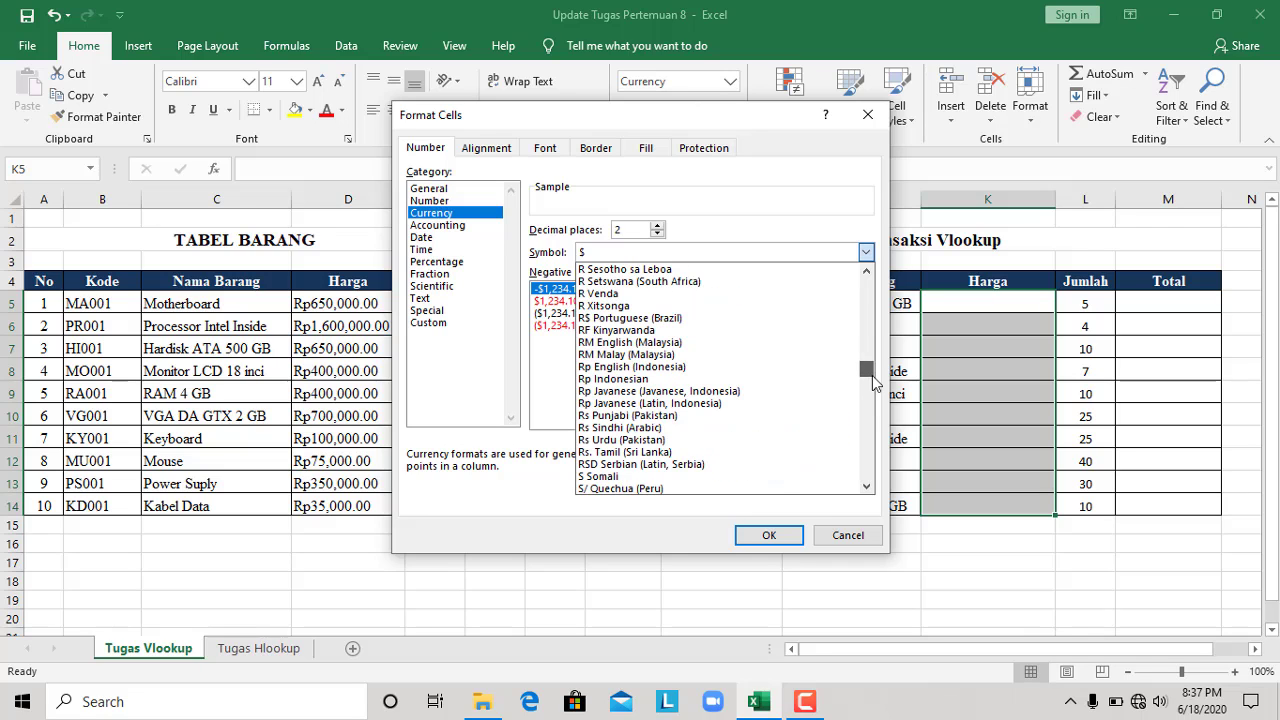
{"action": "left_click", "coordinate": [637, 388]}
{"action": "left_click", "coordinate": [767, 531]}
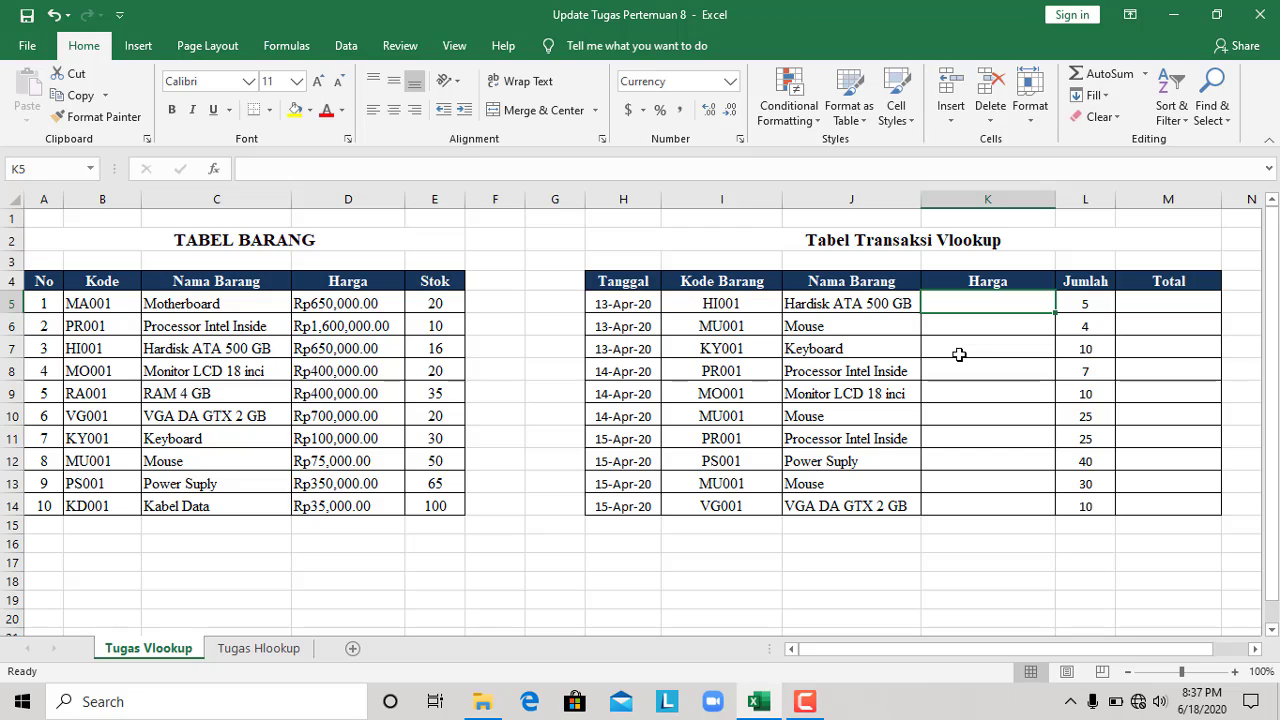
Start a VLOOKUP formula in K5 with the item name in J5 as the lookup value
{"action": "type", "text": "=v"}
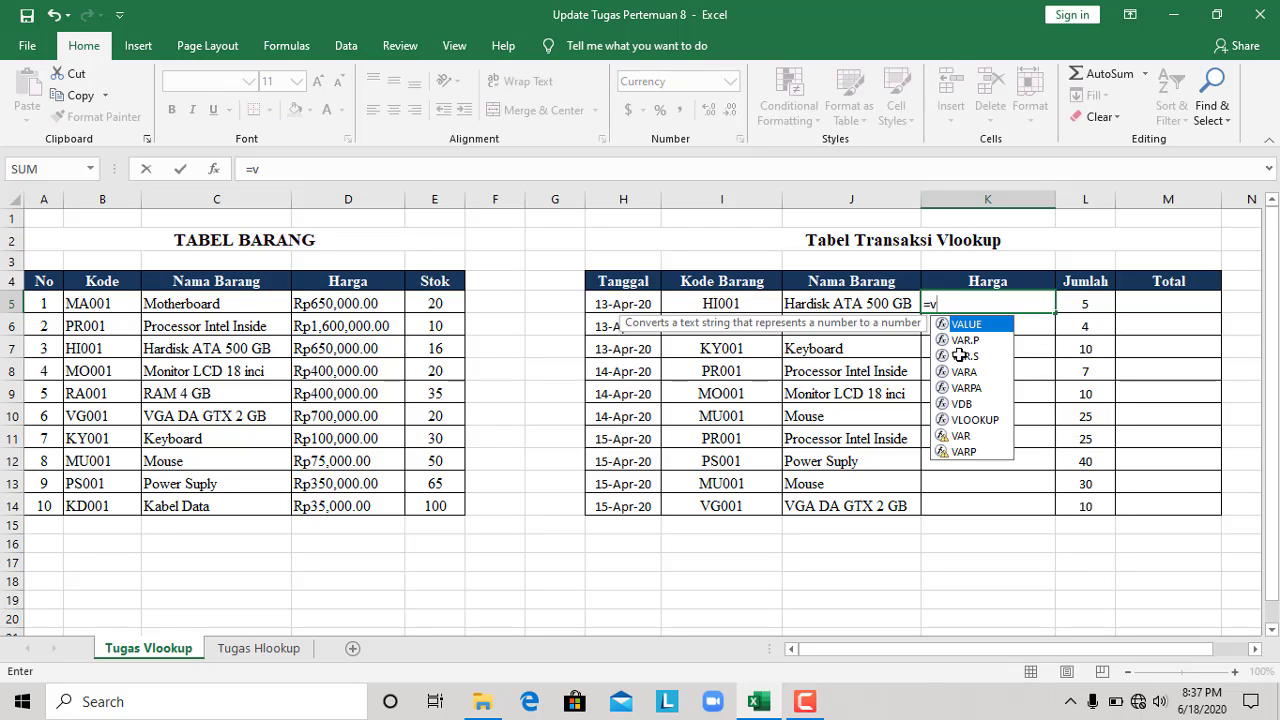
{"action": "type", "text": "loo"}
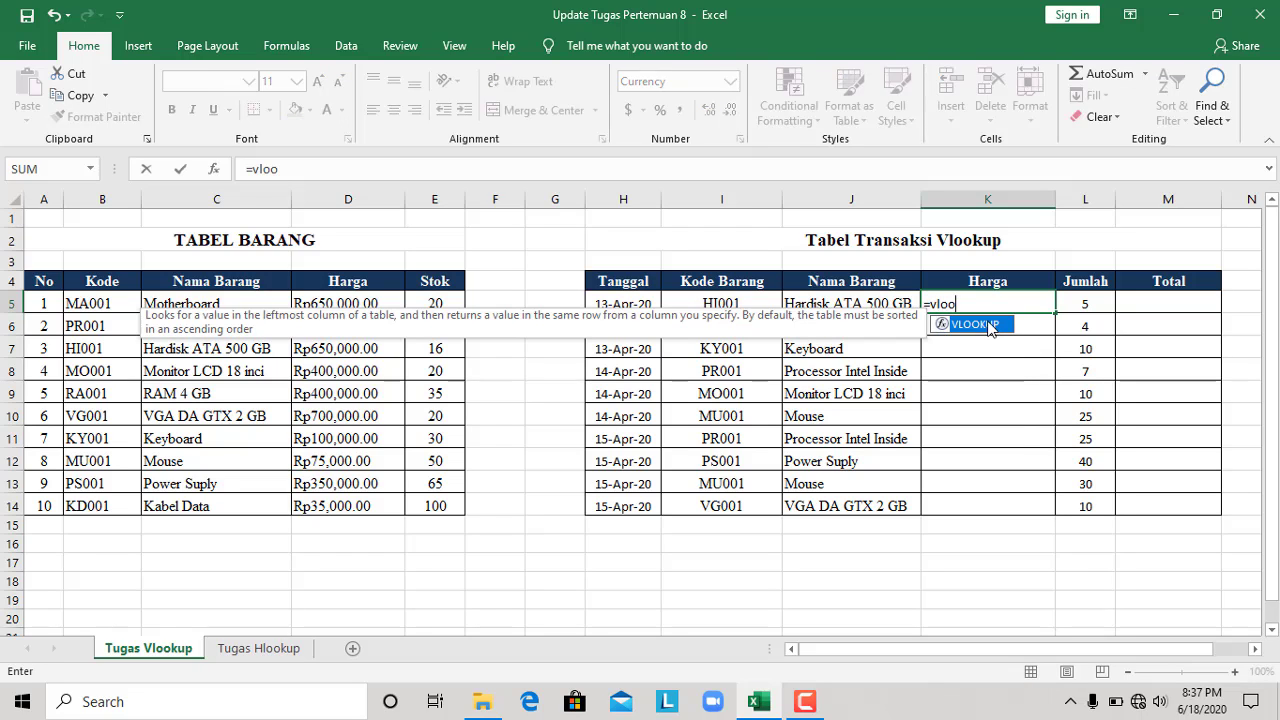
{"action": "double_click", "coordinate": [990, 326]}
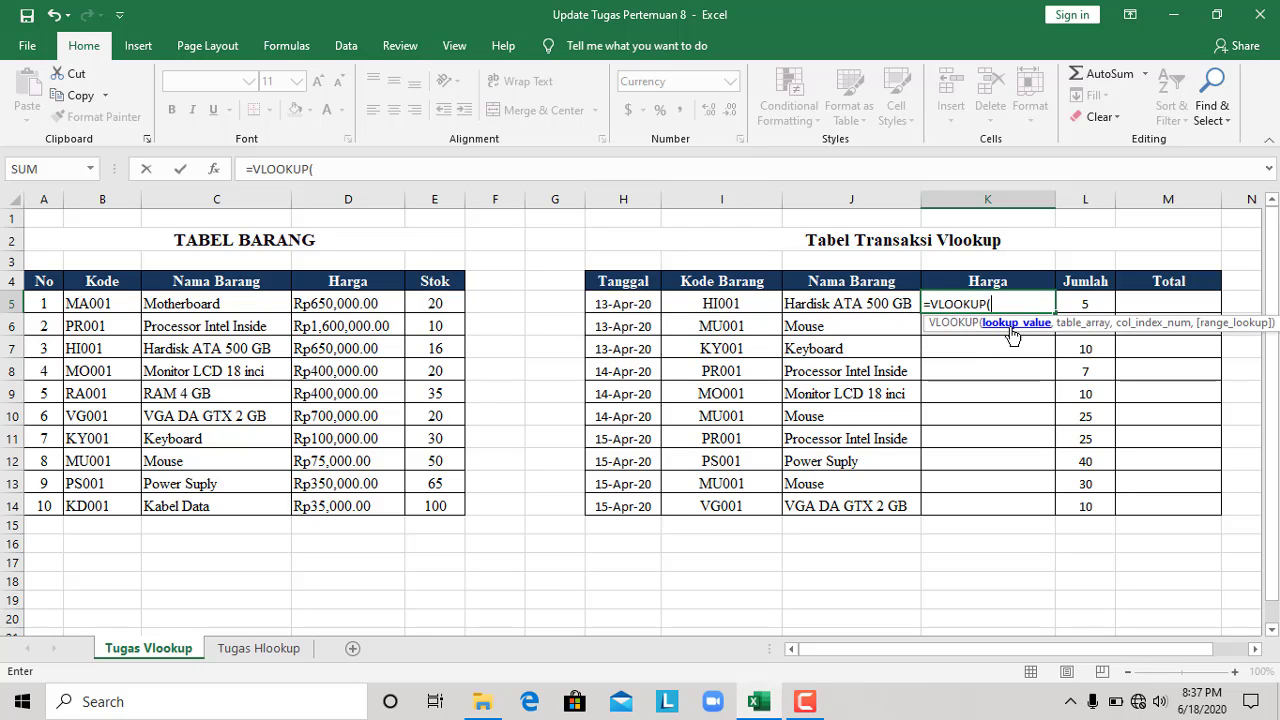
{"action": "left_click", "coordinate": [868, 306]}
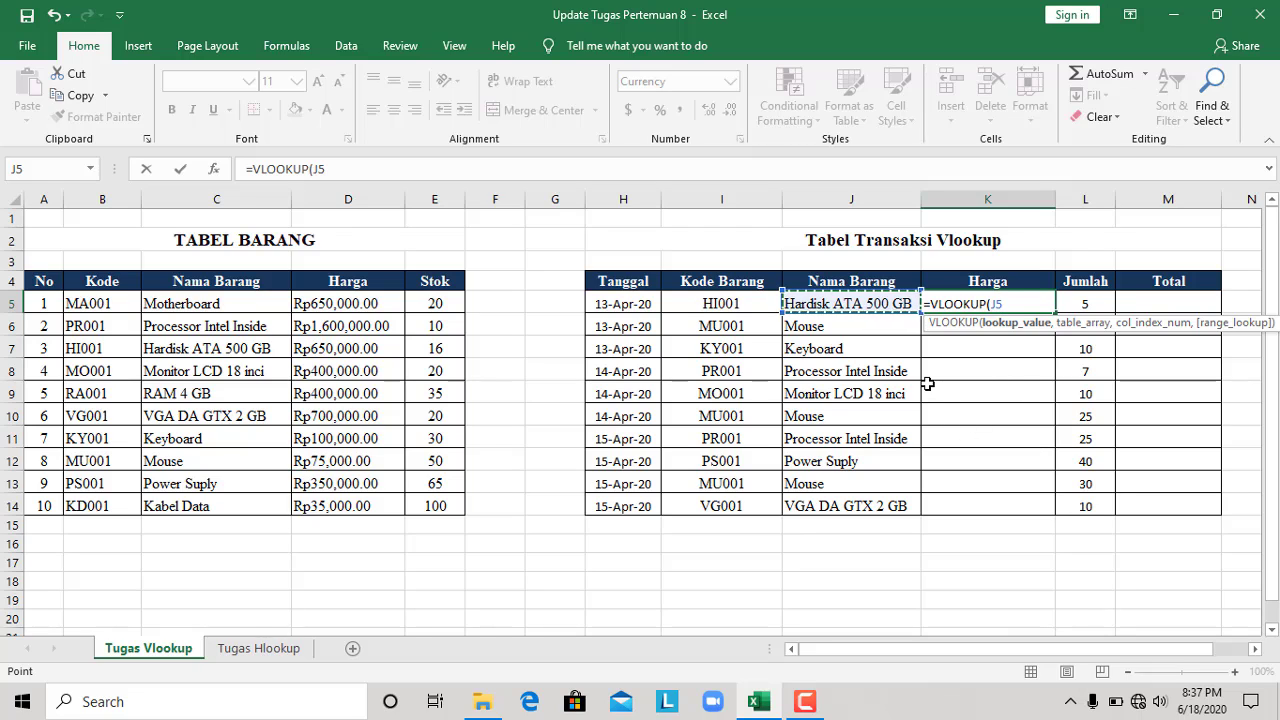
{"action": "type", "text": ","}
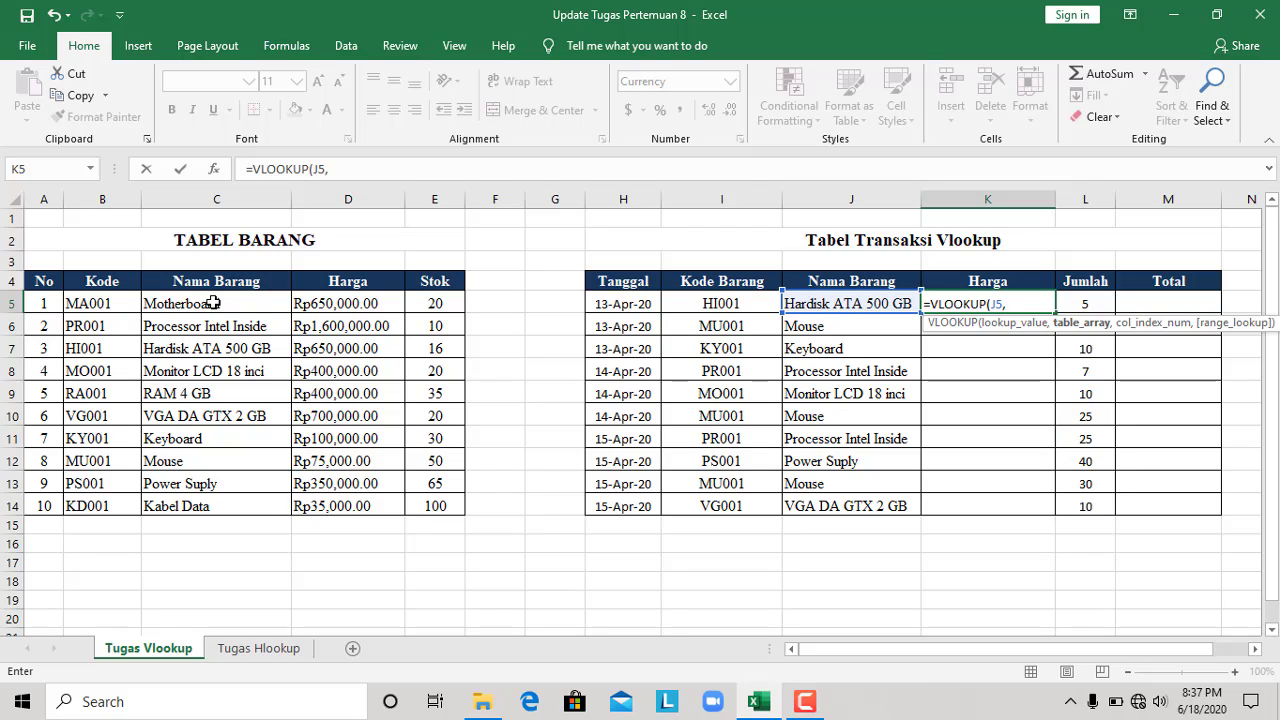
Set the formula's table array to C5:E14 of Tabel Barang and make it absolute as $C$5:$E$14
{"action": "left_click_drag", "start_coordinate": [213, 303], "coordinate": [443, 498]}
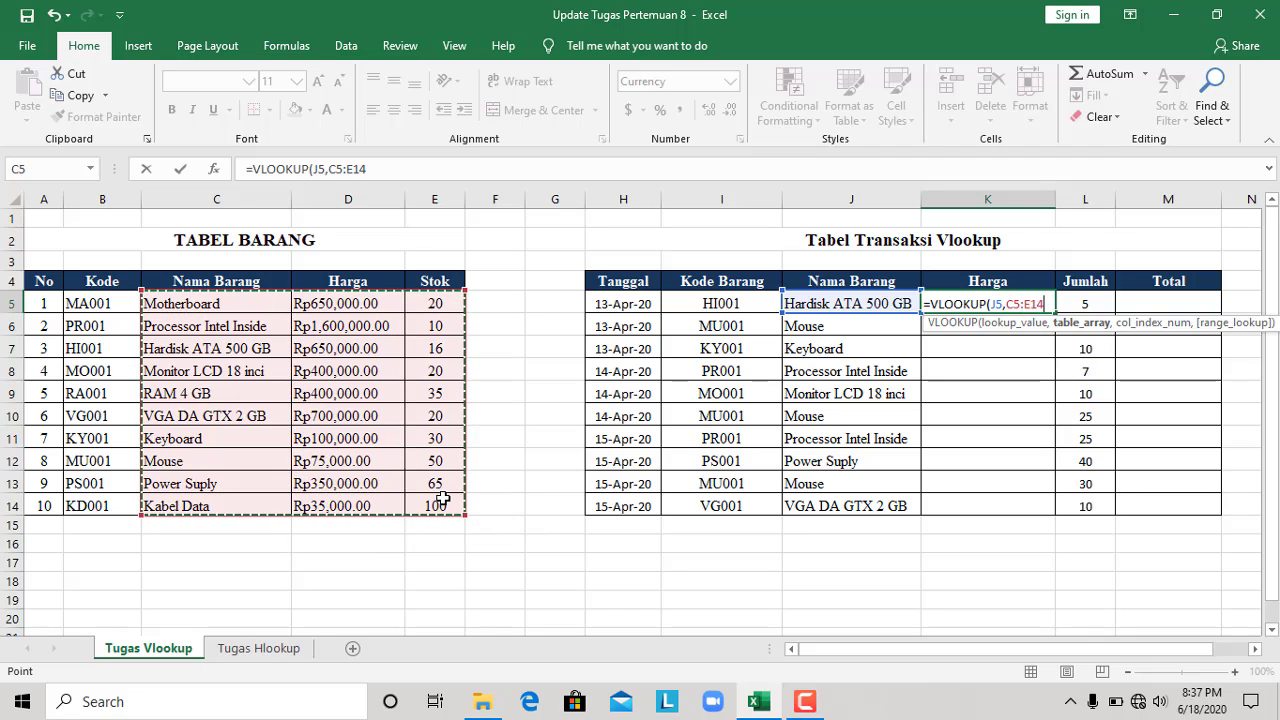
{"action": "left_click", "coordinate": [334, 170]}
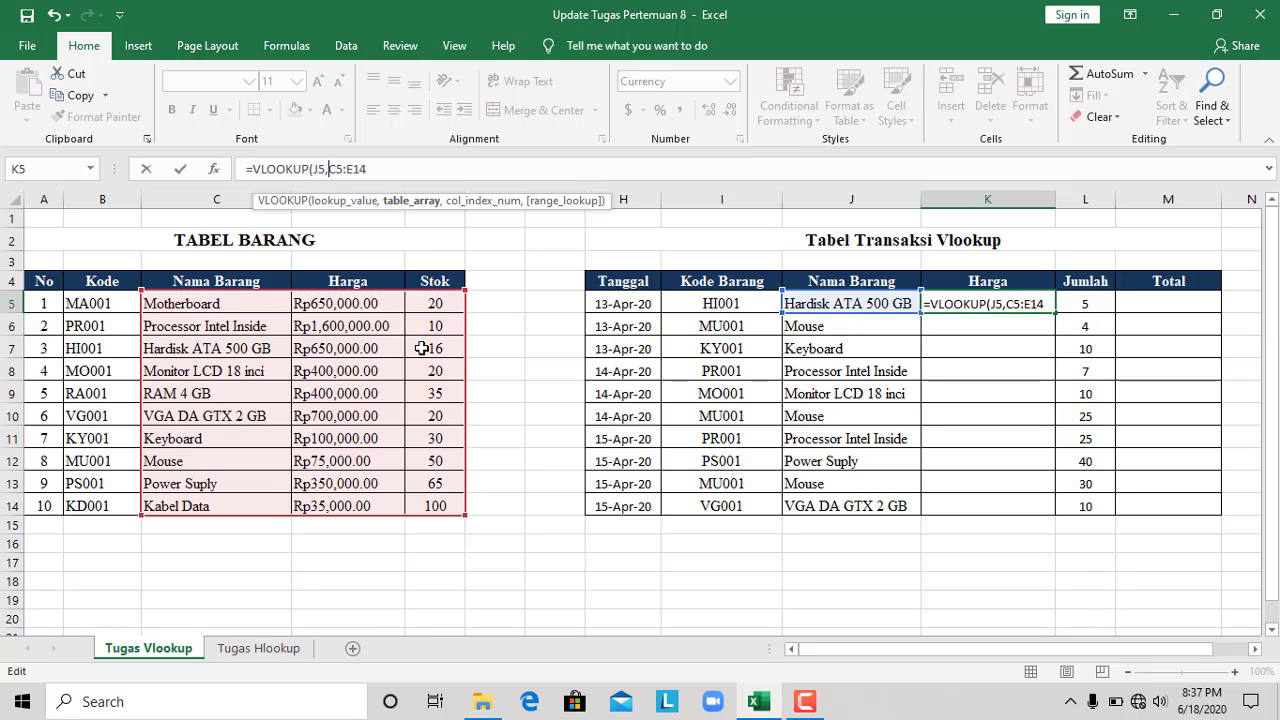
{"action": "type", "text": "$"}
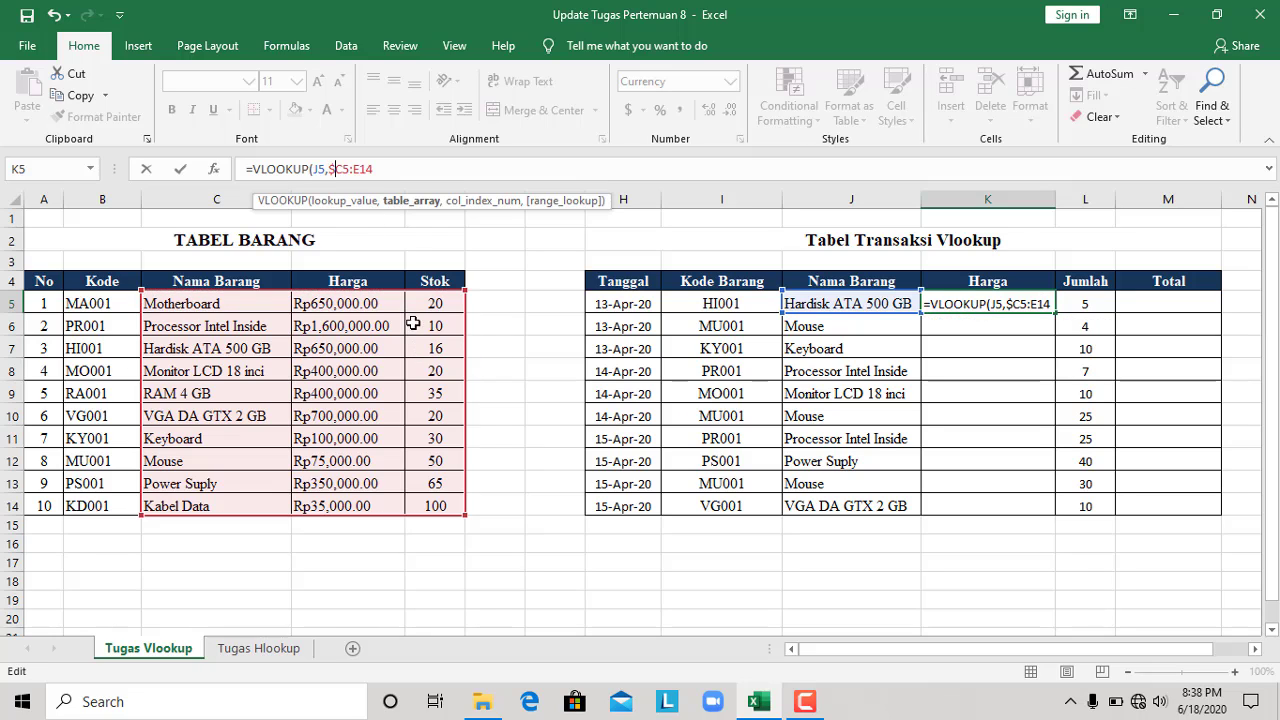
{"action": "left_click", "coordinate": [343, 169]}
{"action": "type", "text": "$"}
{"action": "left_click", "coordinate": [368, 170]}
{"action": "type", "text": "$"}
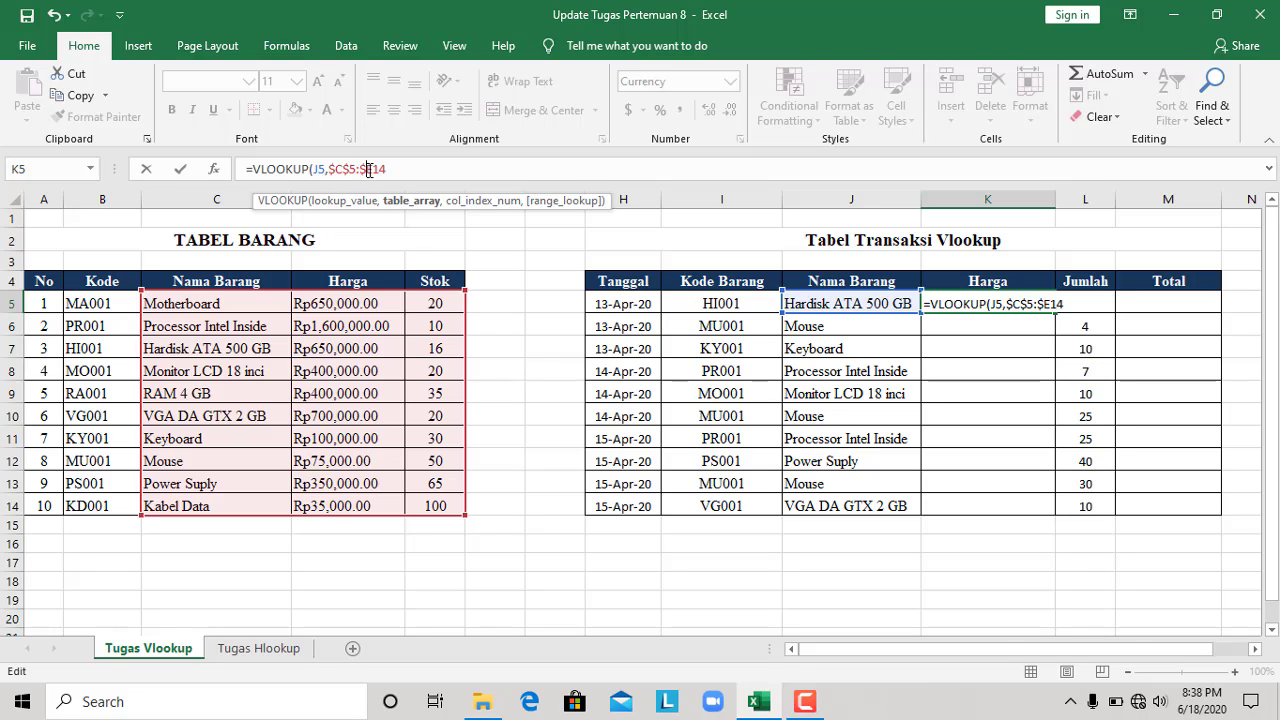
{"action": "left_click", "coordinate": [376, 169]}
{"action": "type", "text": "$"}
{"action": "left_click", "coordinate": [401, 170]}
Complete the K5 formula with column index 2 and an exact match (FALSE)
{"action": "type", "text": ","}
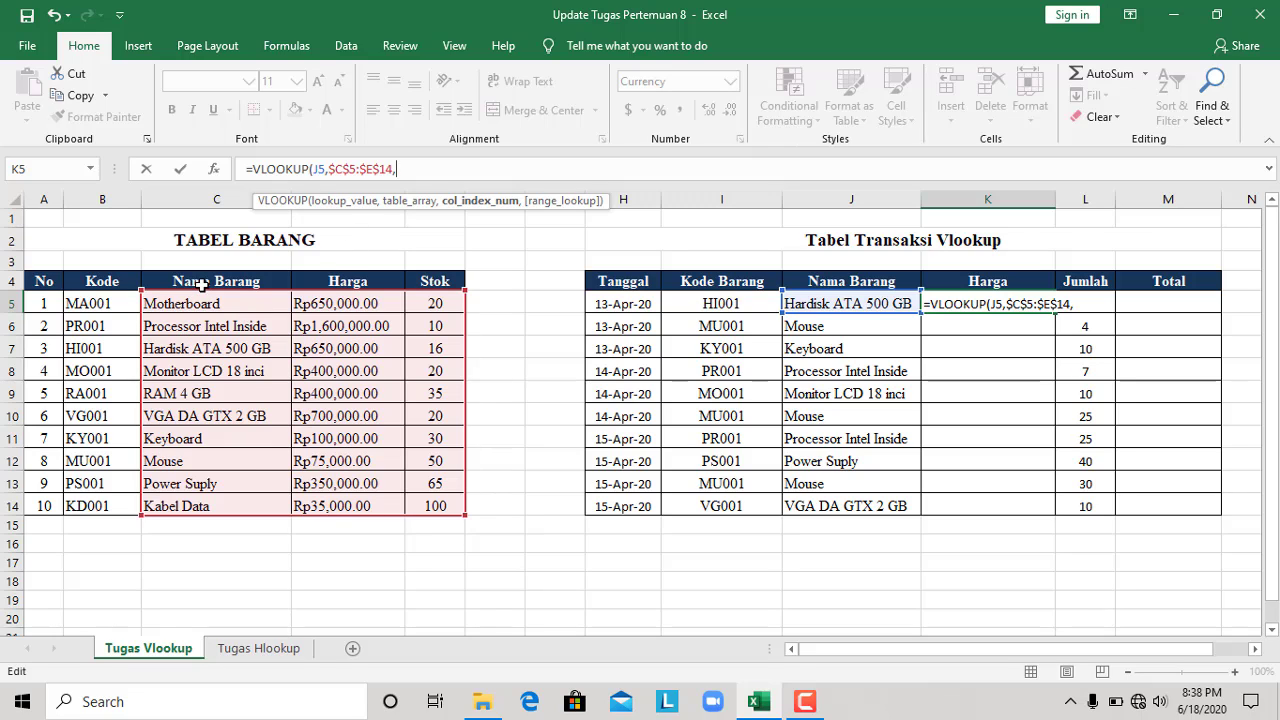
{"action": "type", "text": "2,"}
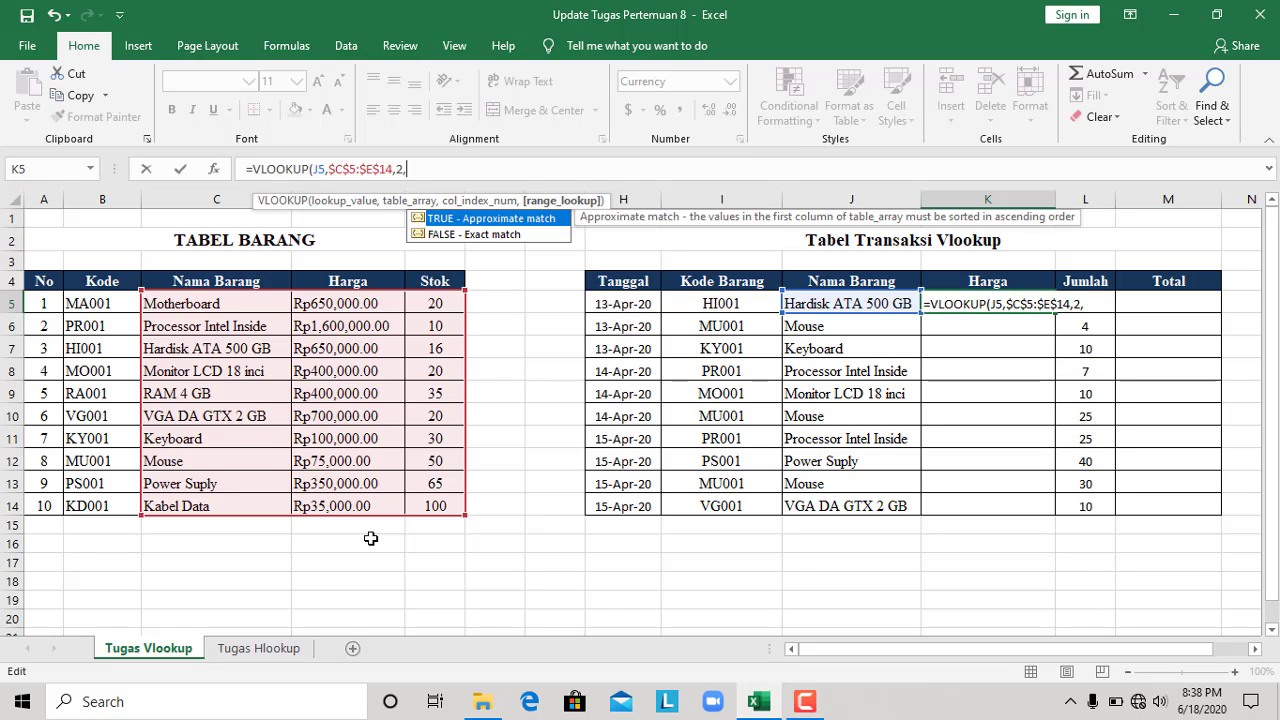
{"action": "double_click", "coordinate": [495, 236]}
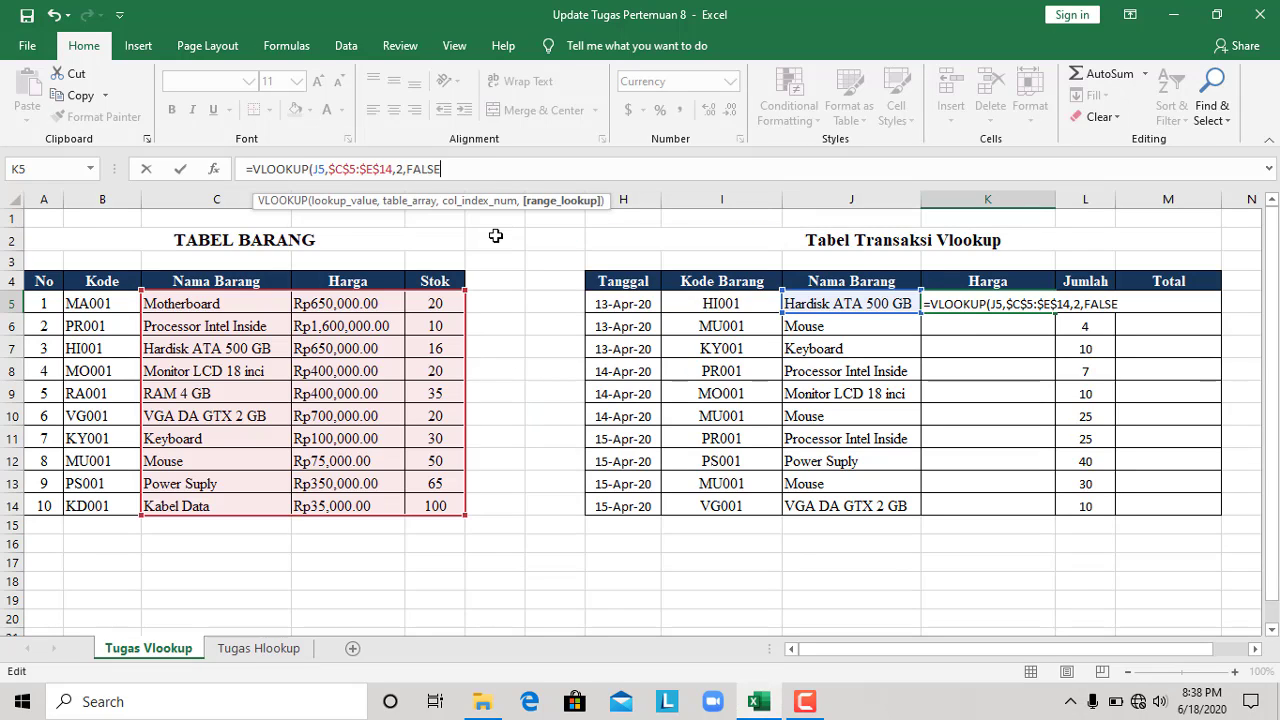
{"action": "type", "text": ")"}
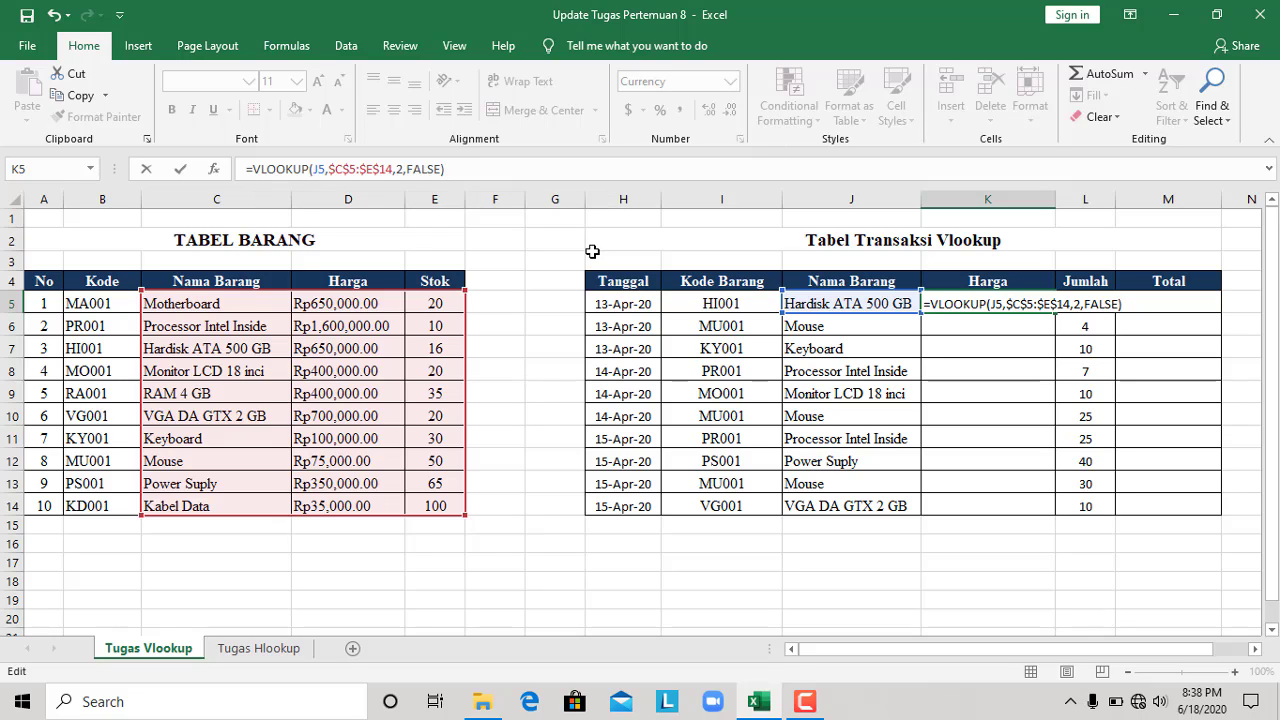
{"action": "key", "text": "Return"}
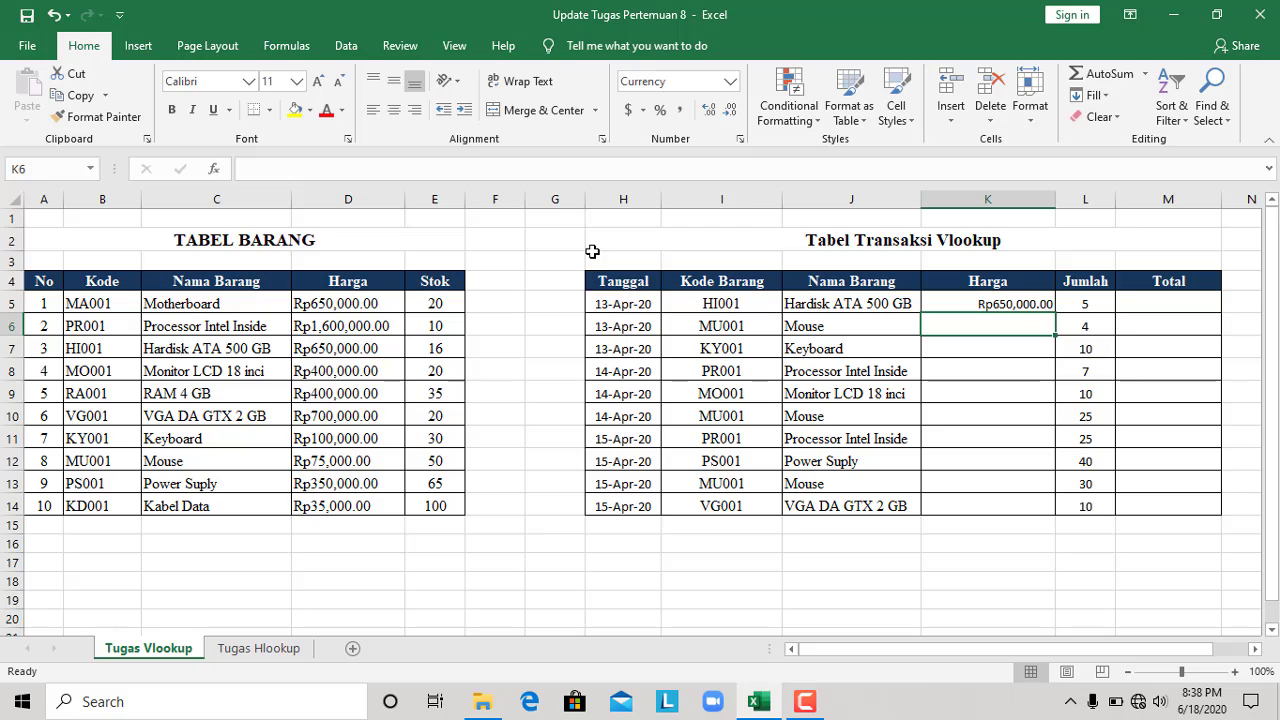
Fill the name-based VLOOKUP formula from K5 down the Harga column through K14
{"action": "left_click", "coordinate": [1023, 306]}
{"action": "left_click_drag", "start_coordinate": [1054, 314], "coordinate": [1021, 505]}
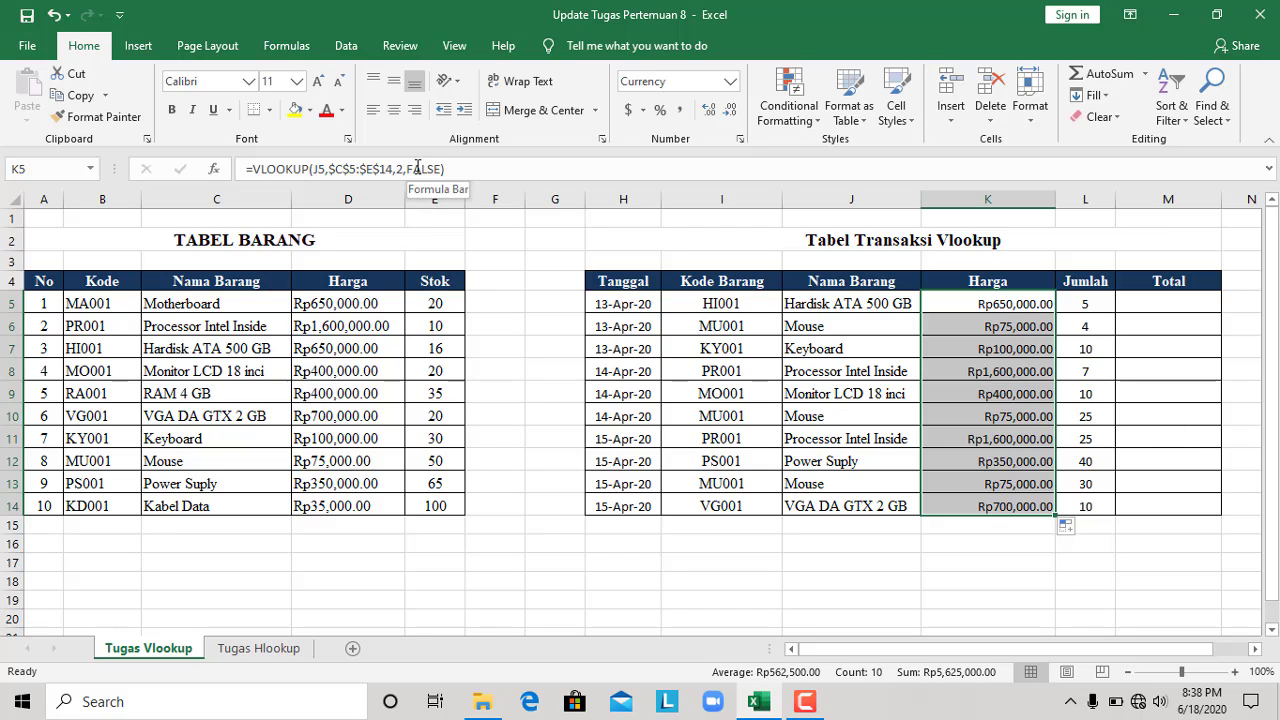
Replace the K5 formula with a new VLOOKUP that uses the item code in I5 as the lookup value
{"action": "left_click", "coordinate": [1016, 304]}
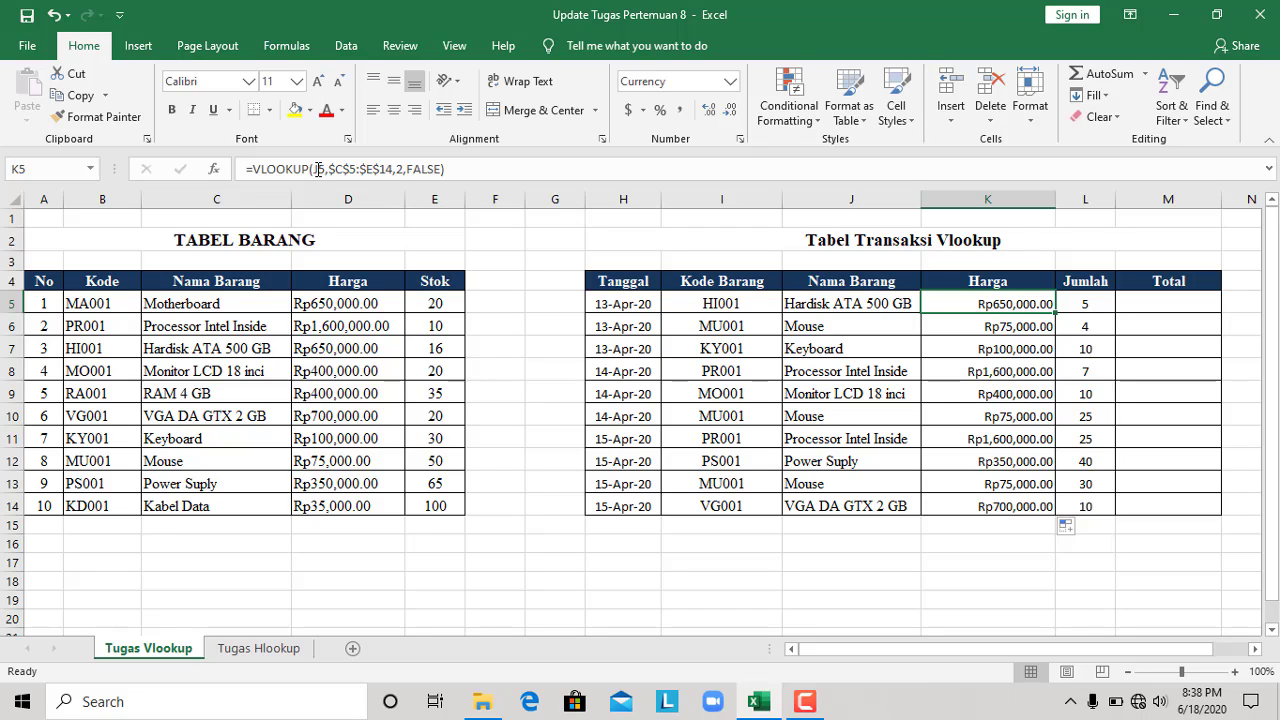
{"action": "left_click", "coordinate": [463, 170]}
{"action": "left_click_drag", "start_coordinate": [463, 170], "coordinate": [210, 171]}
{"action": "key", "text": "BackSpace"}
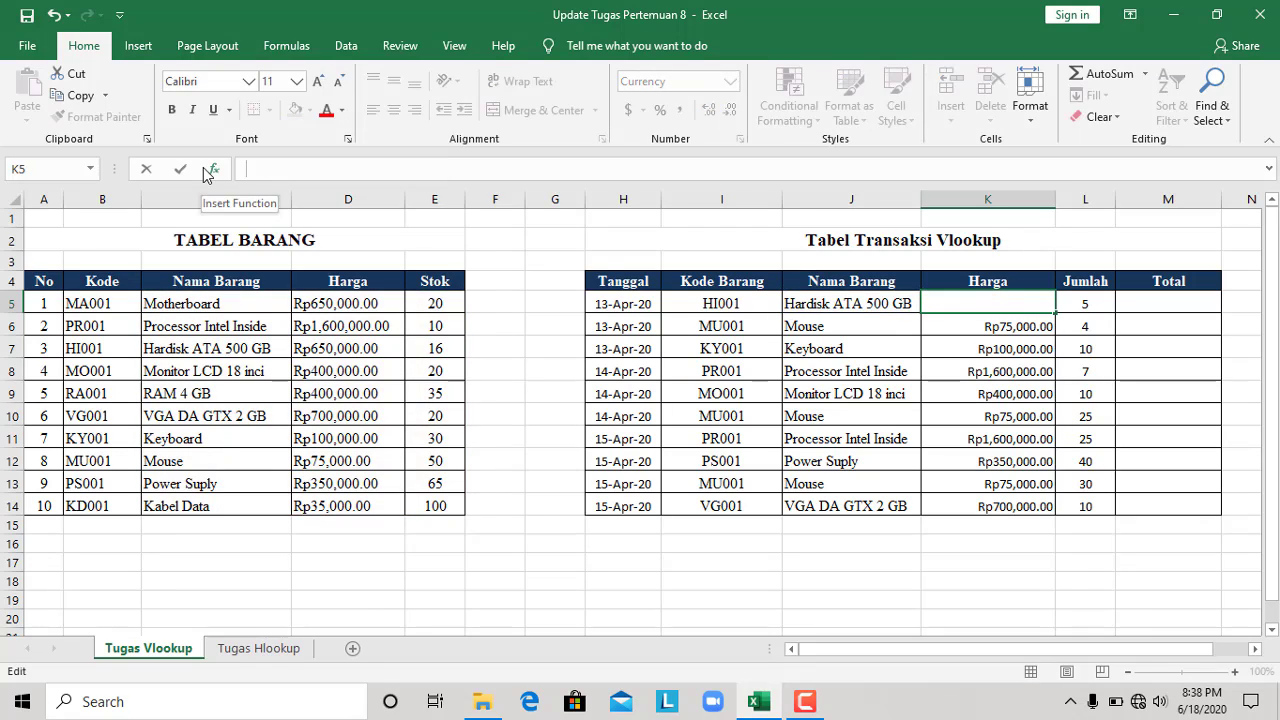
{"action": "type", "text": "=vl"}
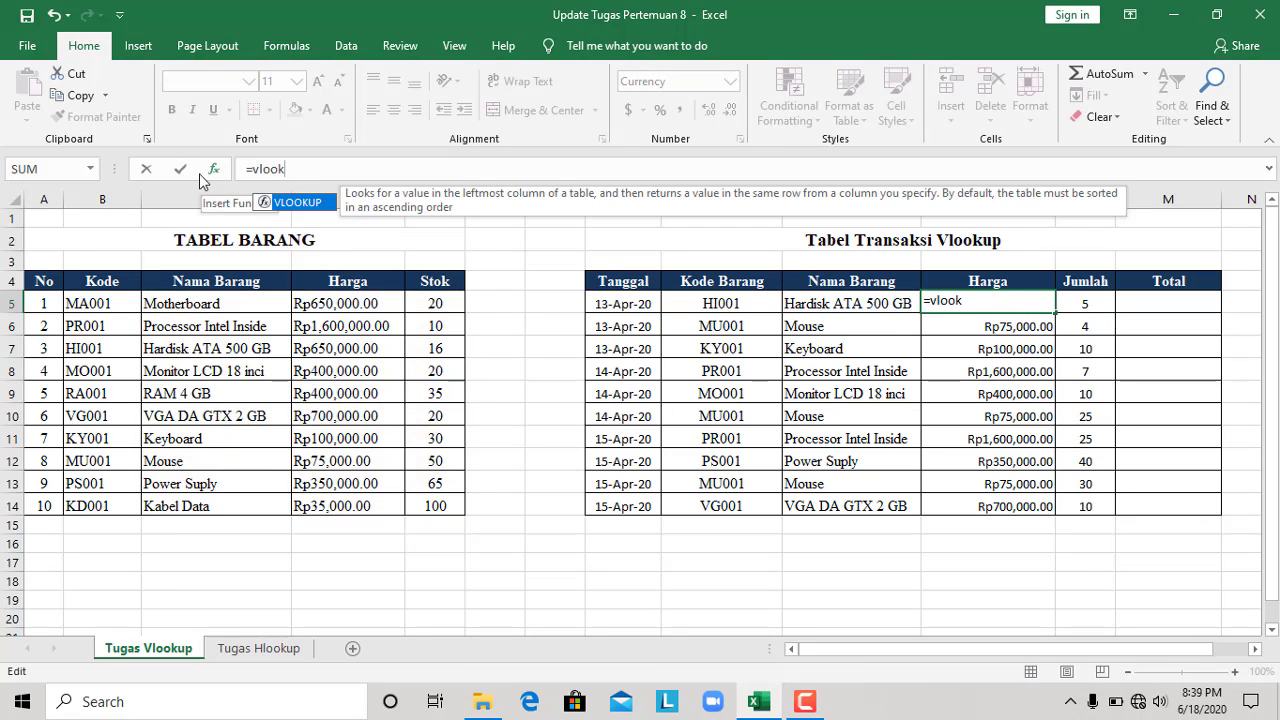
{"action": "type", "text": "ook"}
{"action": "key", "text": "Tab"}
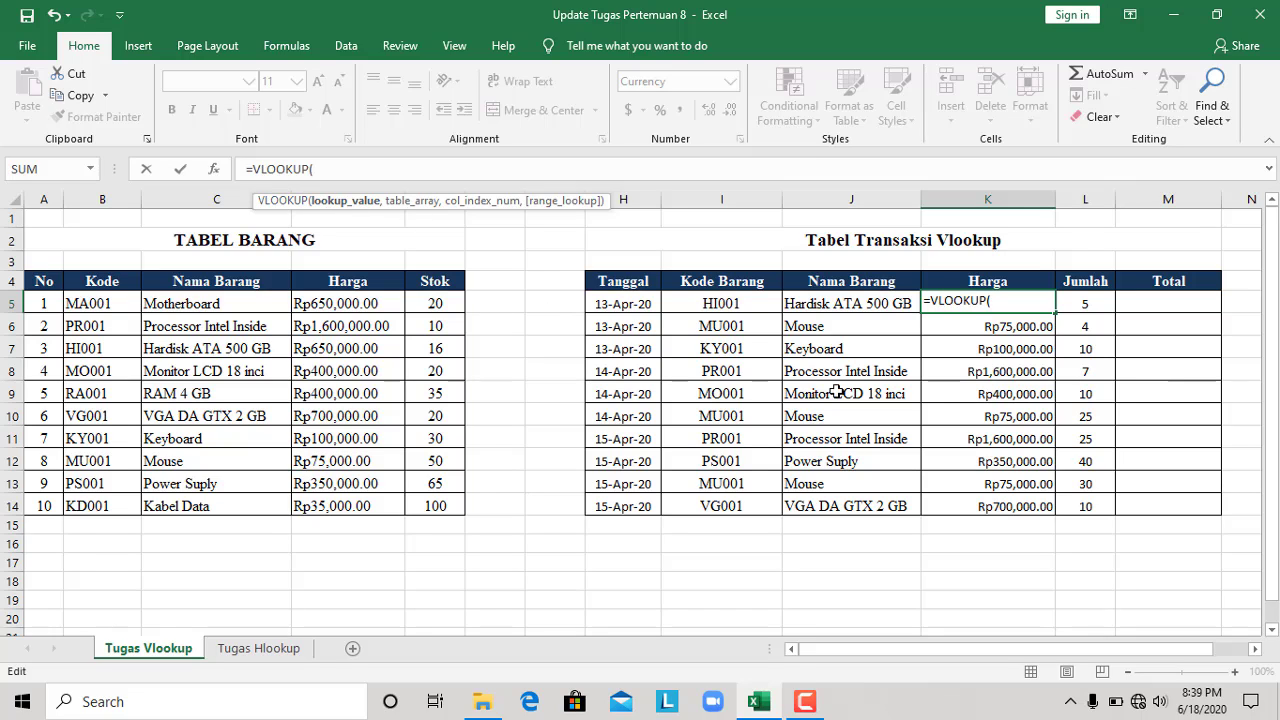
{"action": "left_click", "coordinate": [733, 304]}
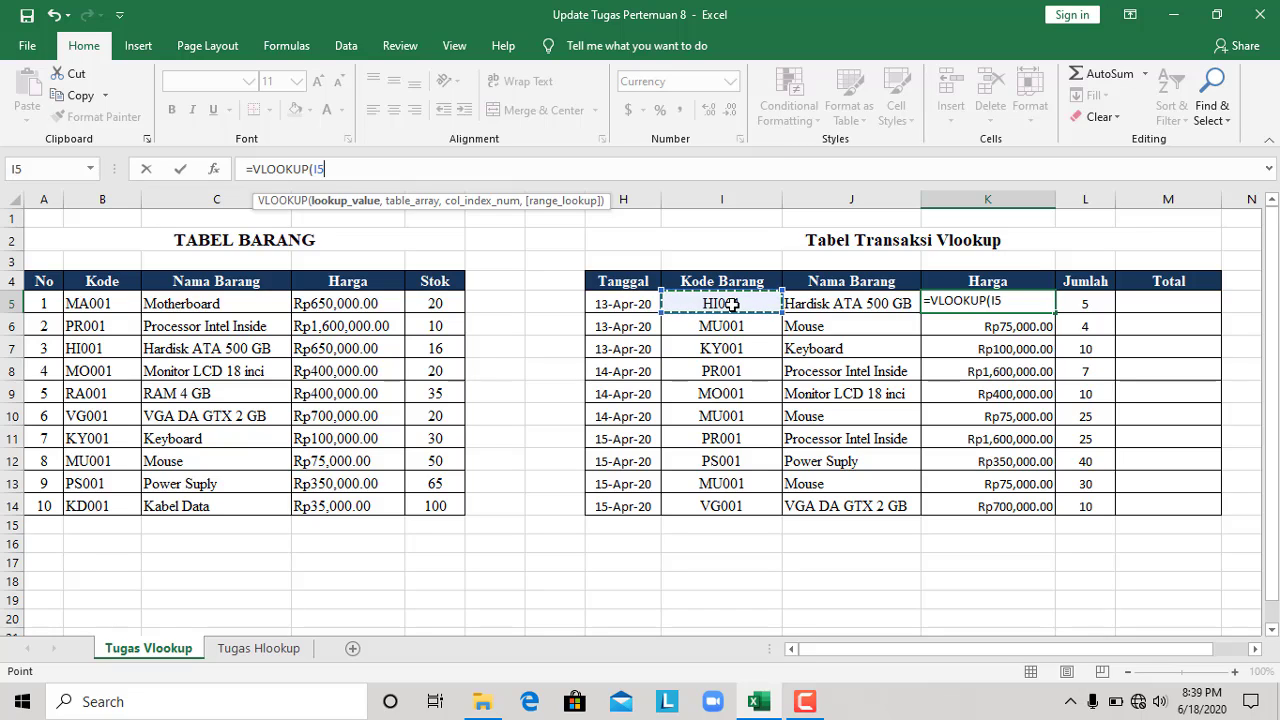
{"action": "type", "text": ","}
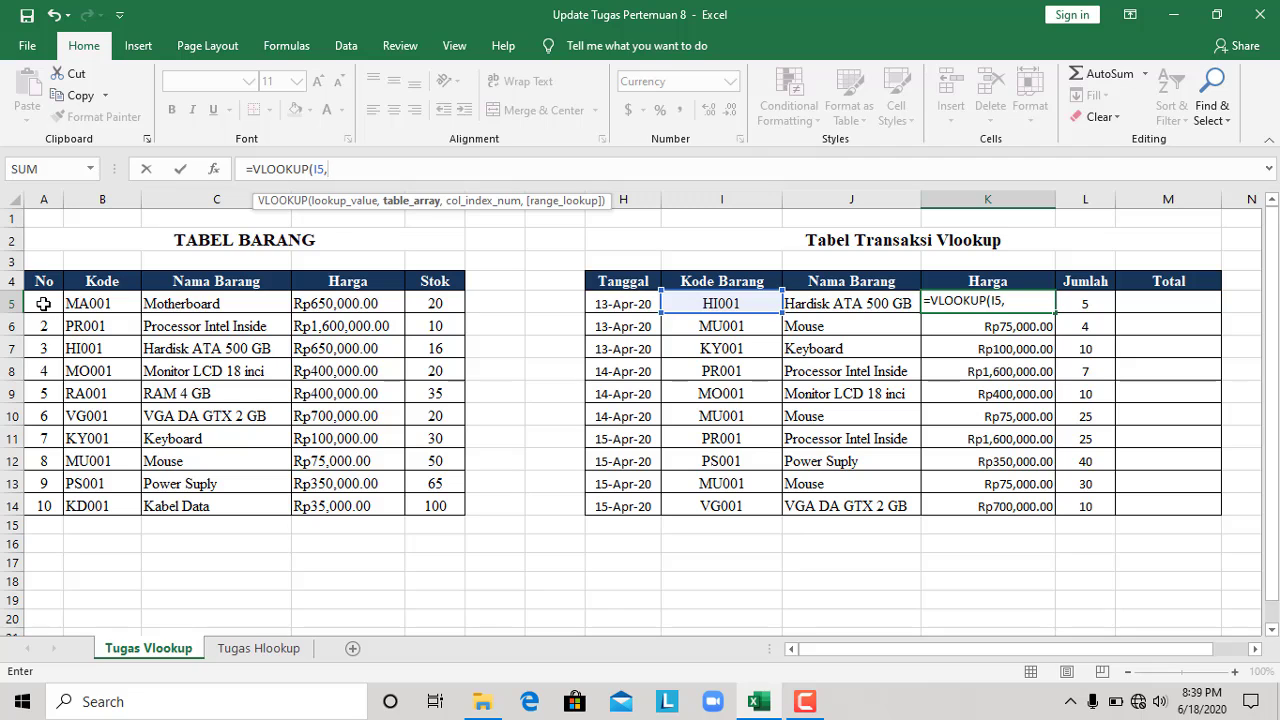
Set the formula's table array to A5:E14 of Tabel Barang and make it absolute as $A$5:$E$14
{"action": "left_click_drag", "start_coordinate": [44, 303], "coordinate": [443, 500]}
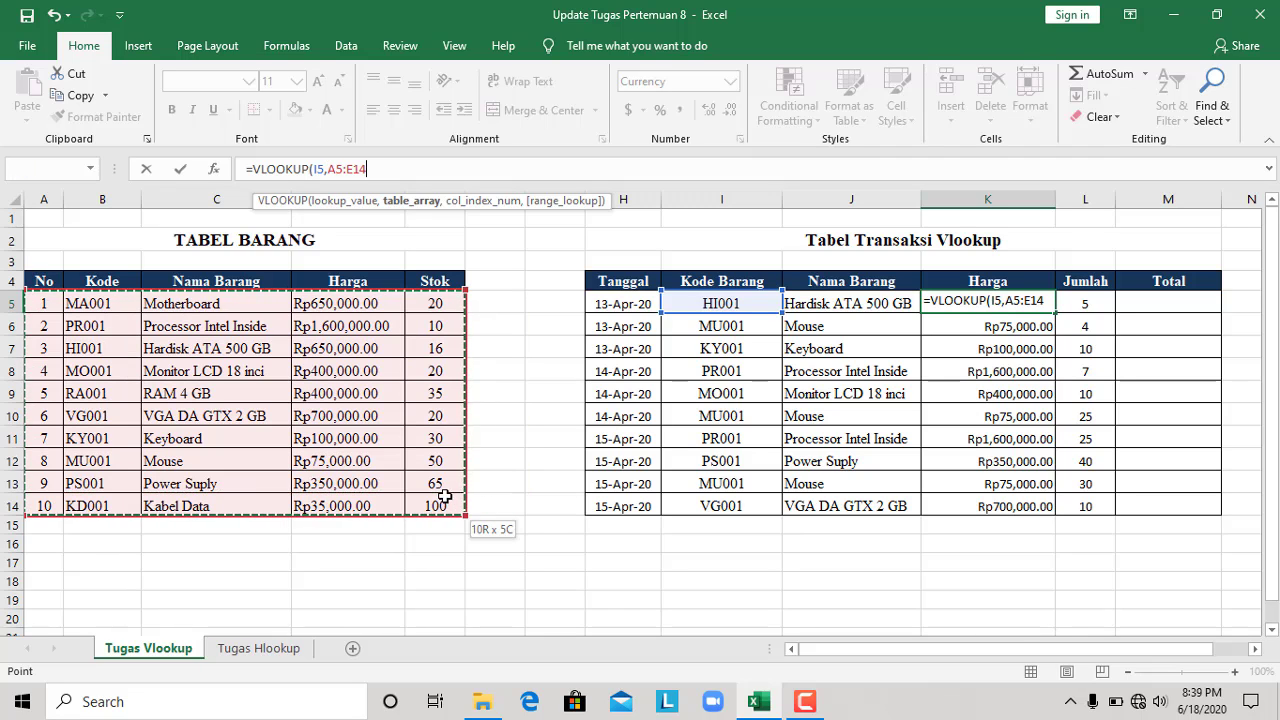
{"action": "left_click", "coordinate": [330, 169]}
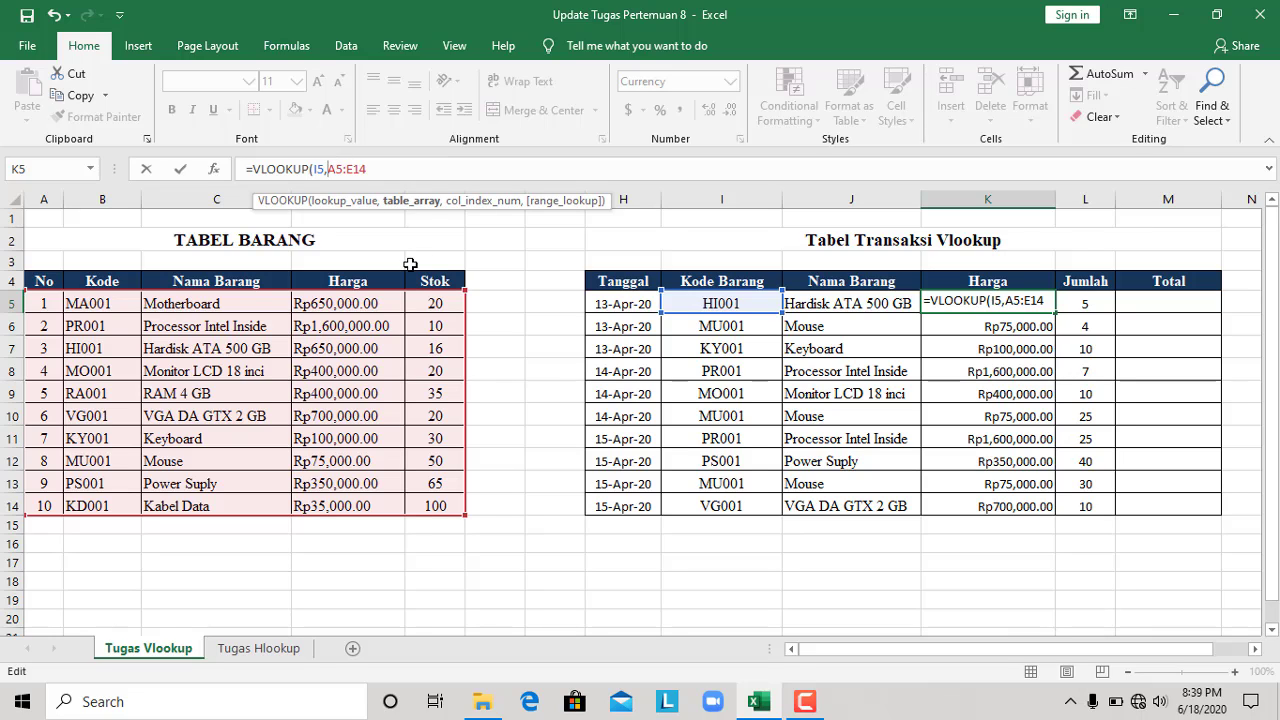
{"action": "type", "text": "$"}
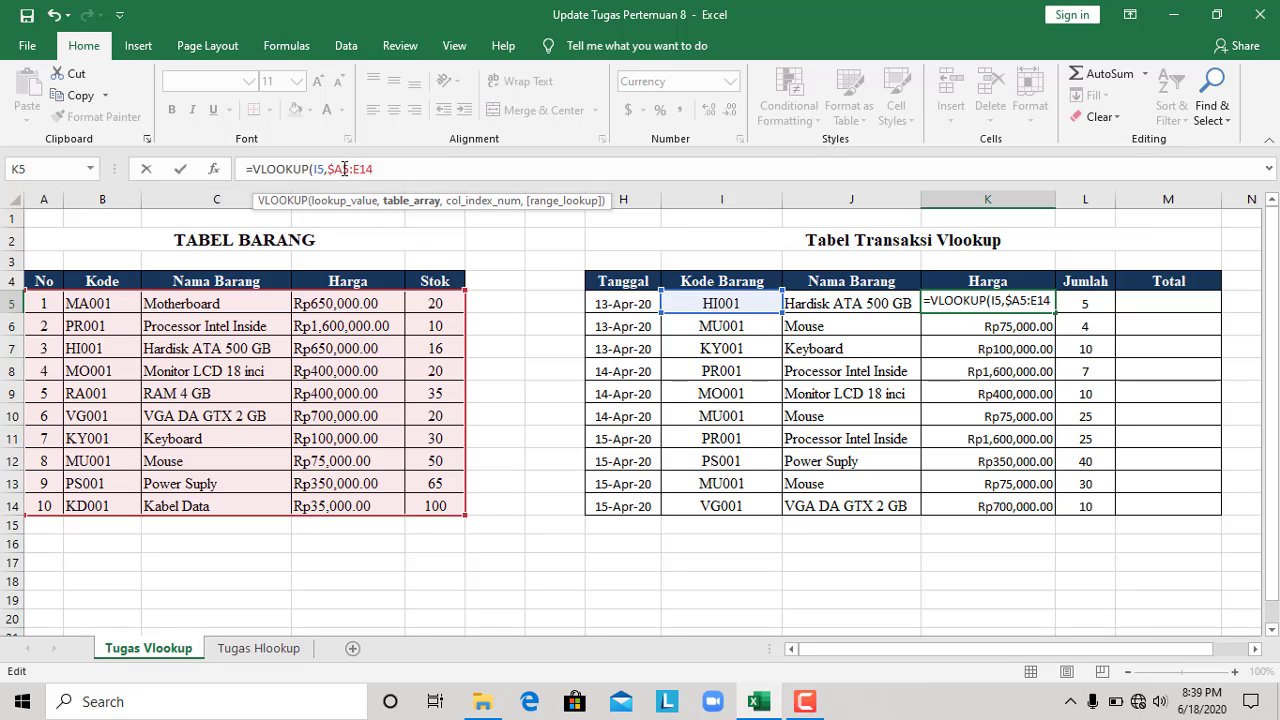
{"action": "left_click", "coordinate": [343, 169]}
{"action": "type", "text": "$"}
{"action": "left_click", "coordinate": [363, 169]}
{"action": "type", "text": "$"}
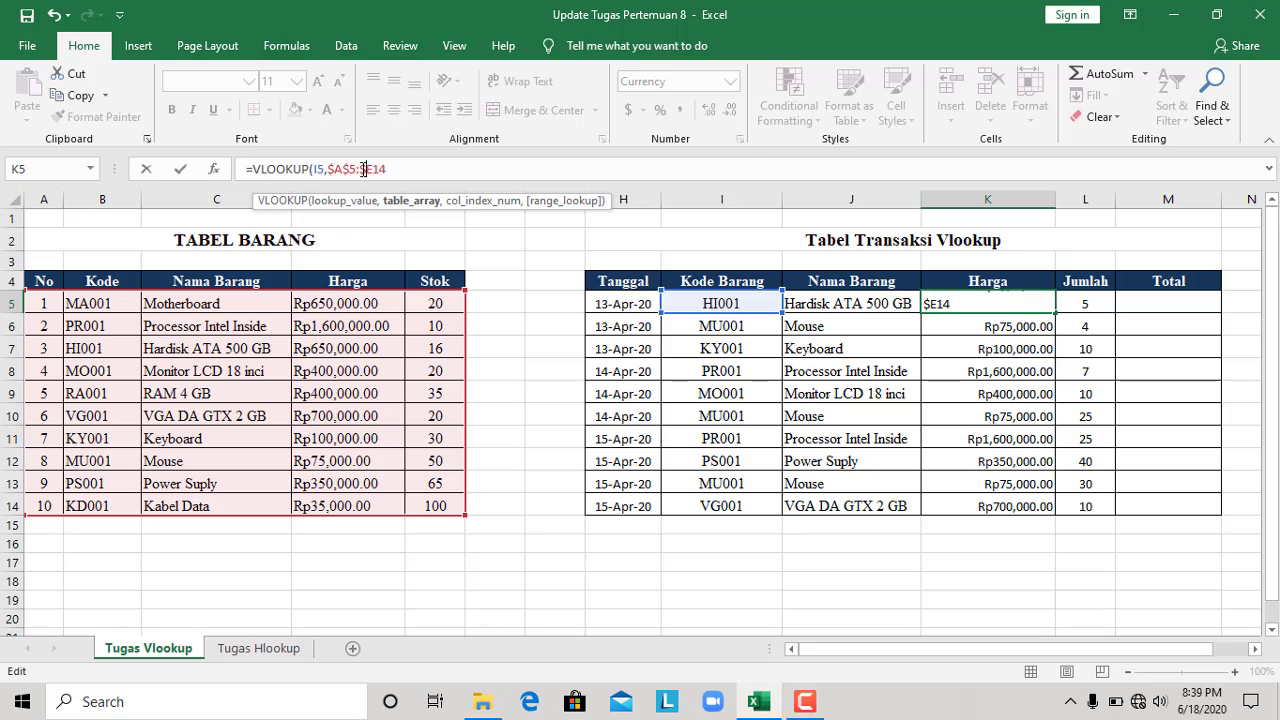
{"action": "left_click", "coordinate": [378, 169]}
{"action": "type", "text": "$14,4"}
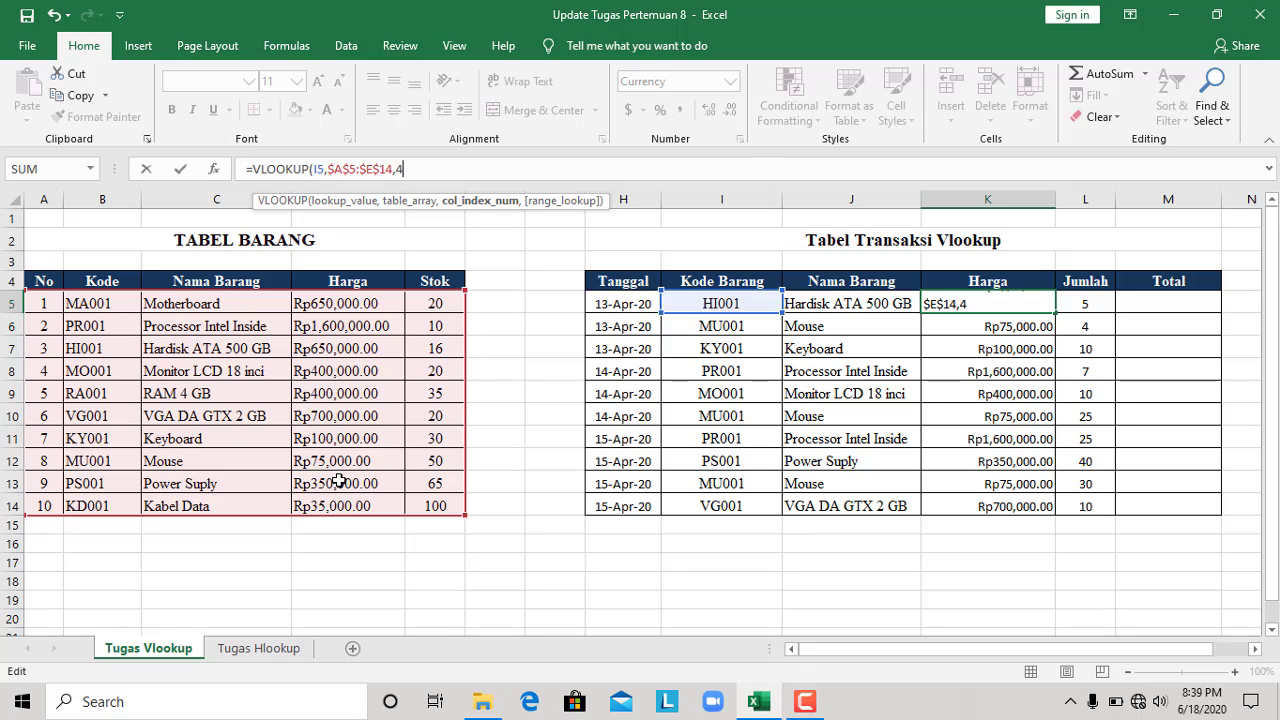
Complete the K5 formula with column index 4 and an exact match (FALSE)
{"action": "type", "text": ",f"}
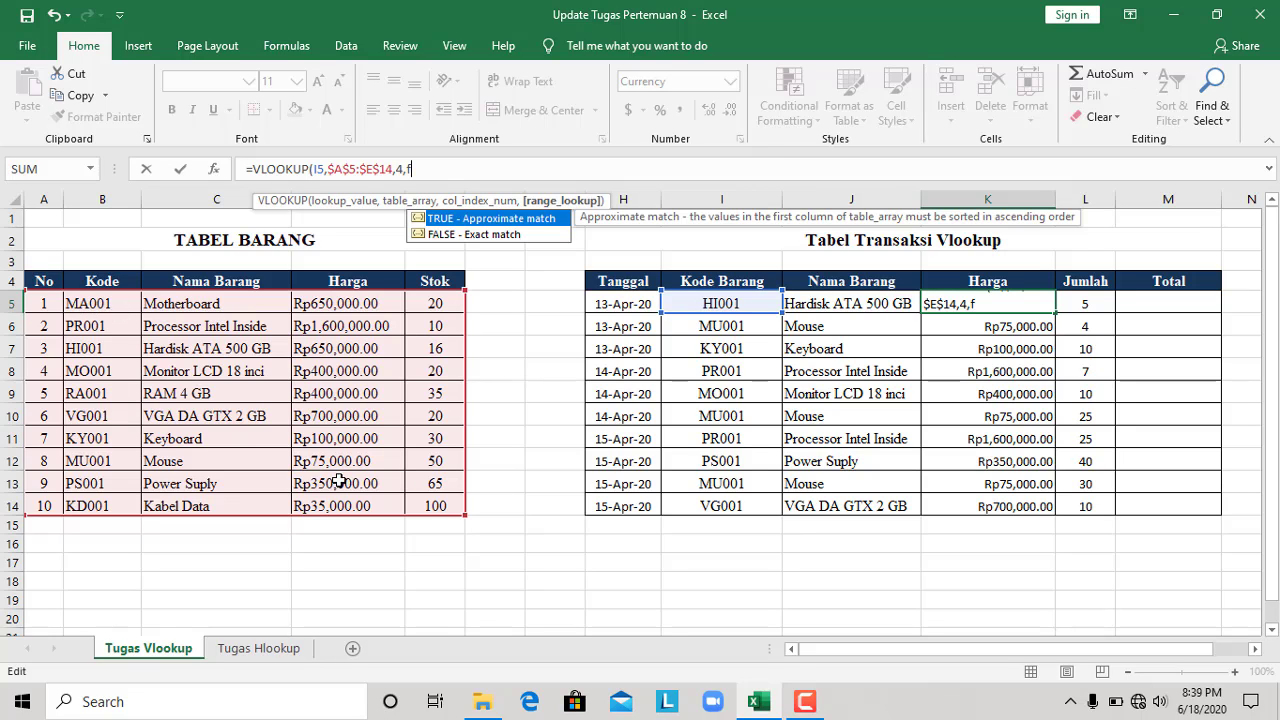
{"action": "double_click", "coordinate": [513, 235]}
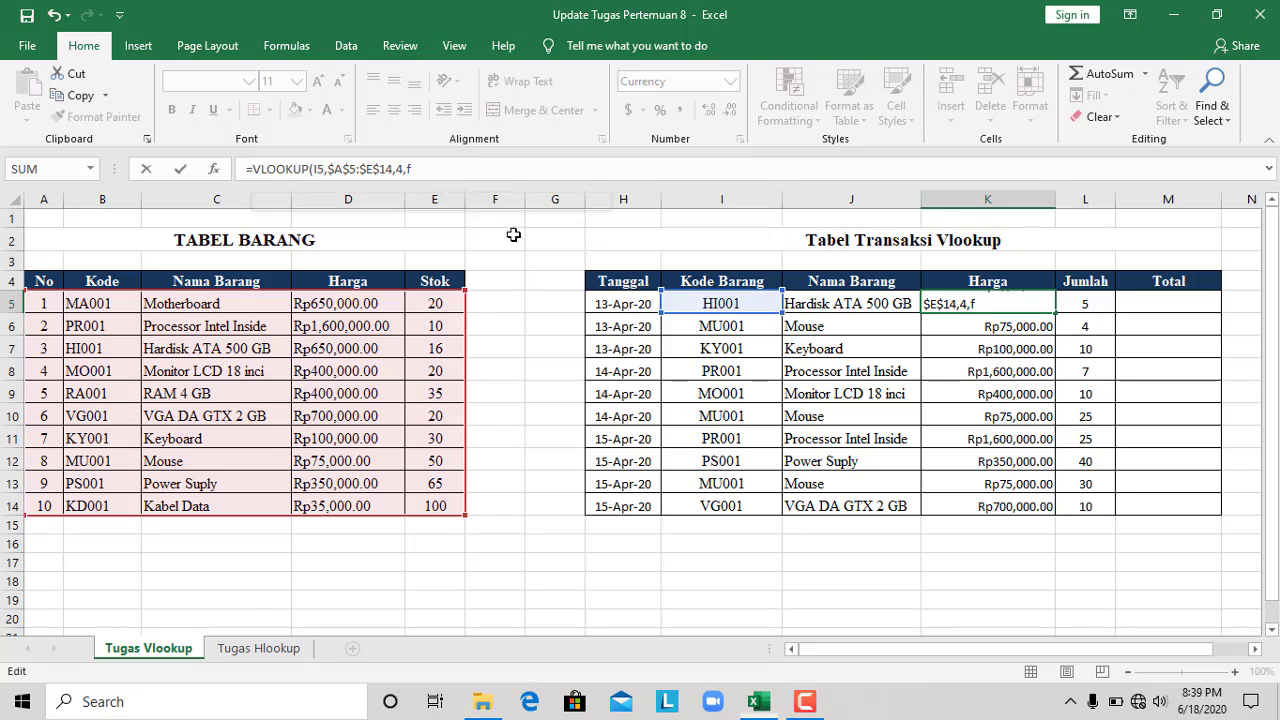
{"action": "type", "text": ")"}
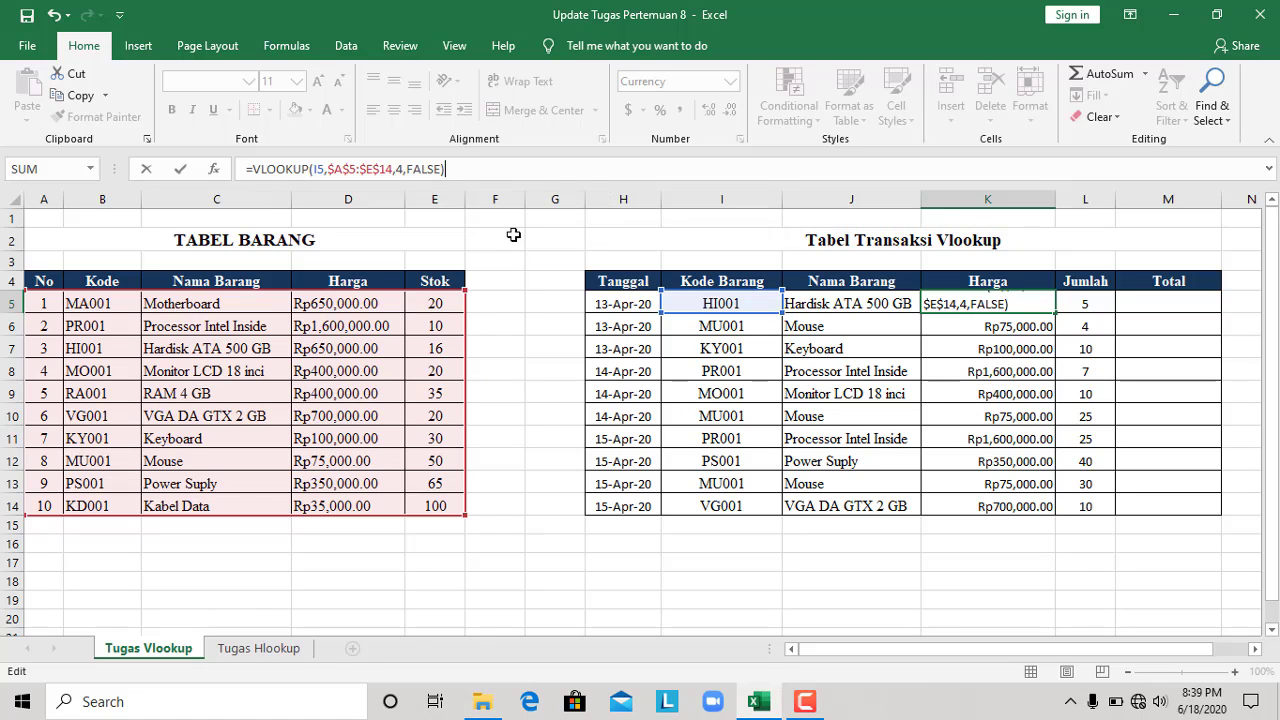
{"action": "key", "text": "Return"}
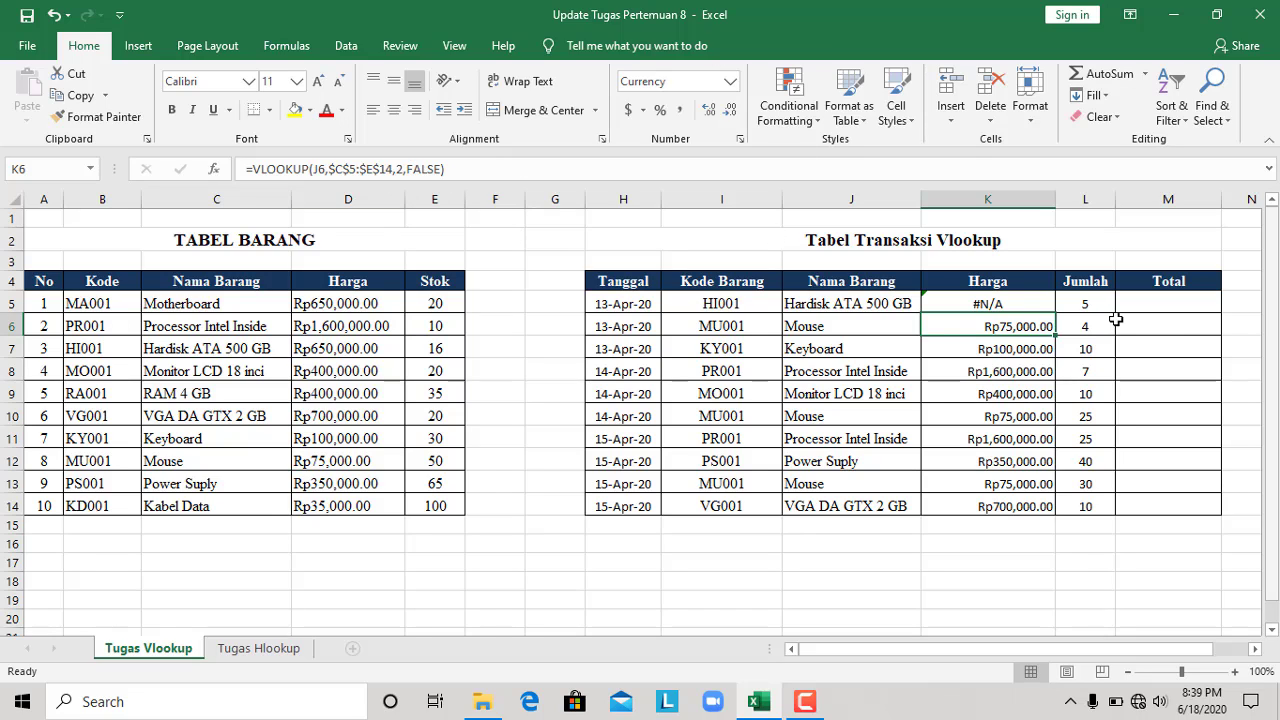
Inspect the code-based K5 formula, and overwrite it by filling the name-based VLOOKUP formula from K6 up into K5
{"action": "left_click", "coordinate": [1025, 302]}
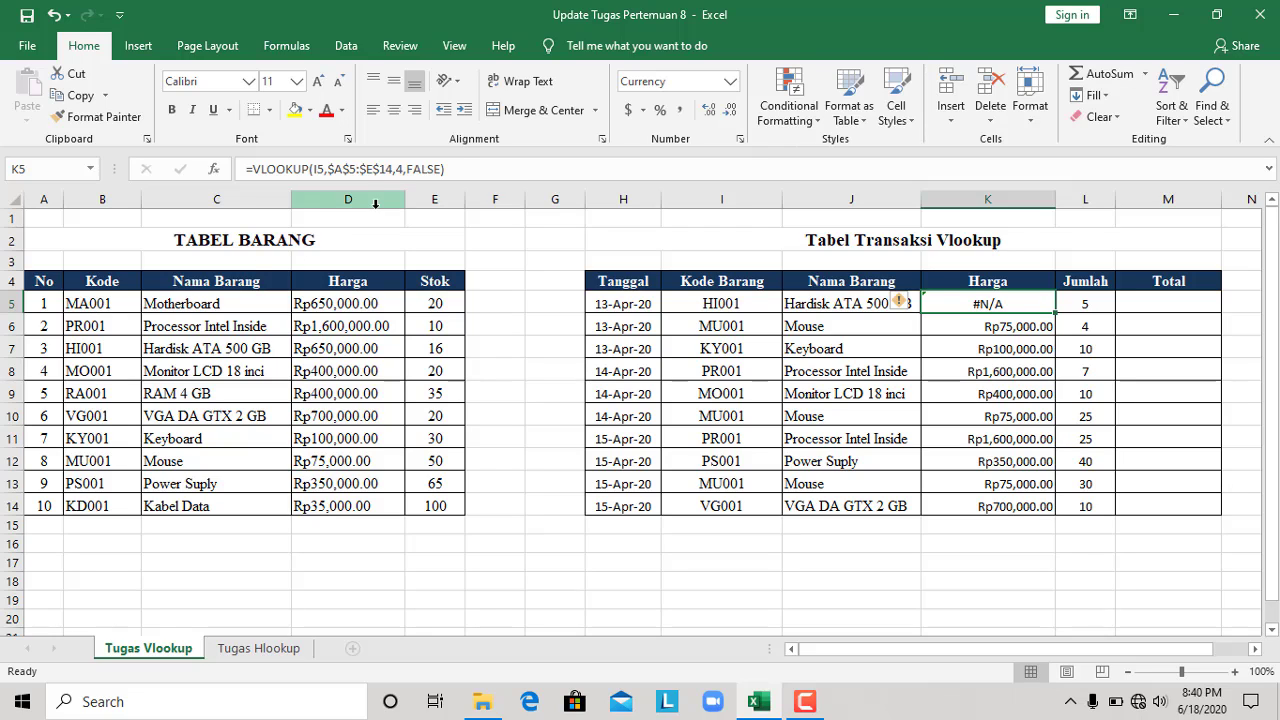
{"action": "left_click", "coordinate": [410, 168]}
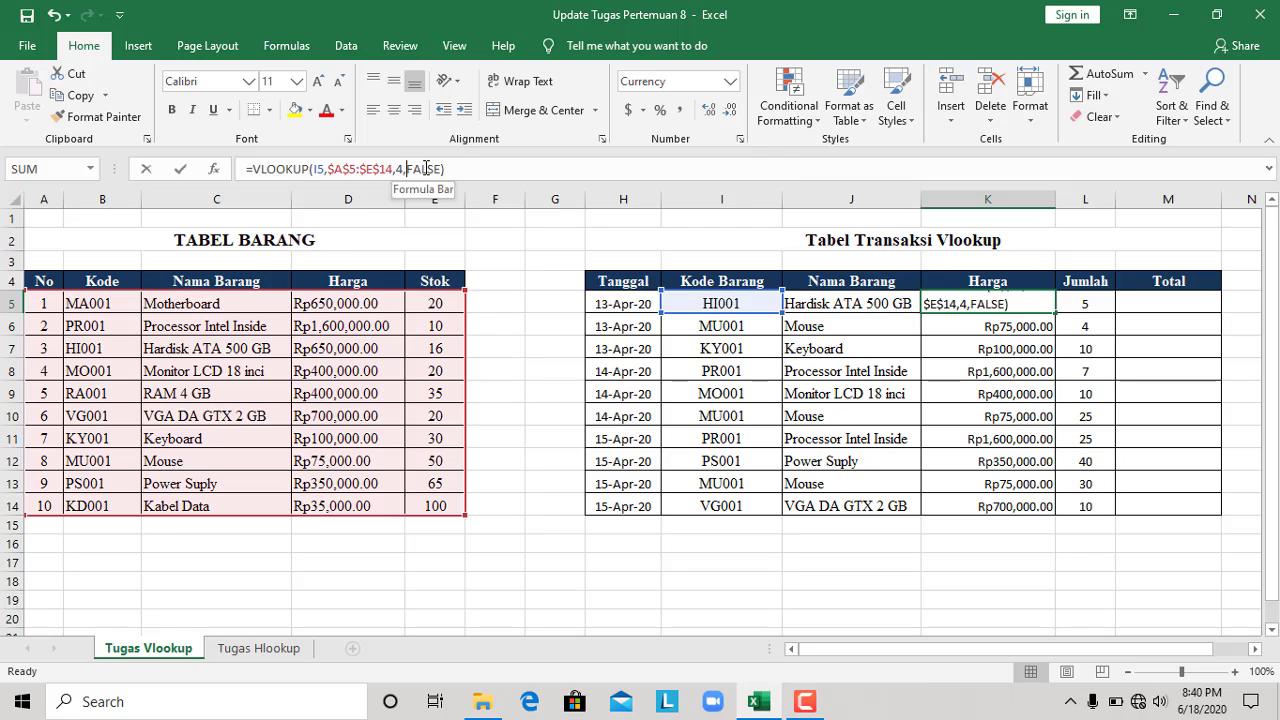
{"action": "double_click", "coordinate": [416, 168]}
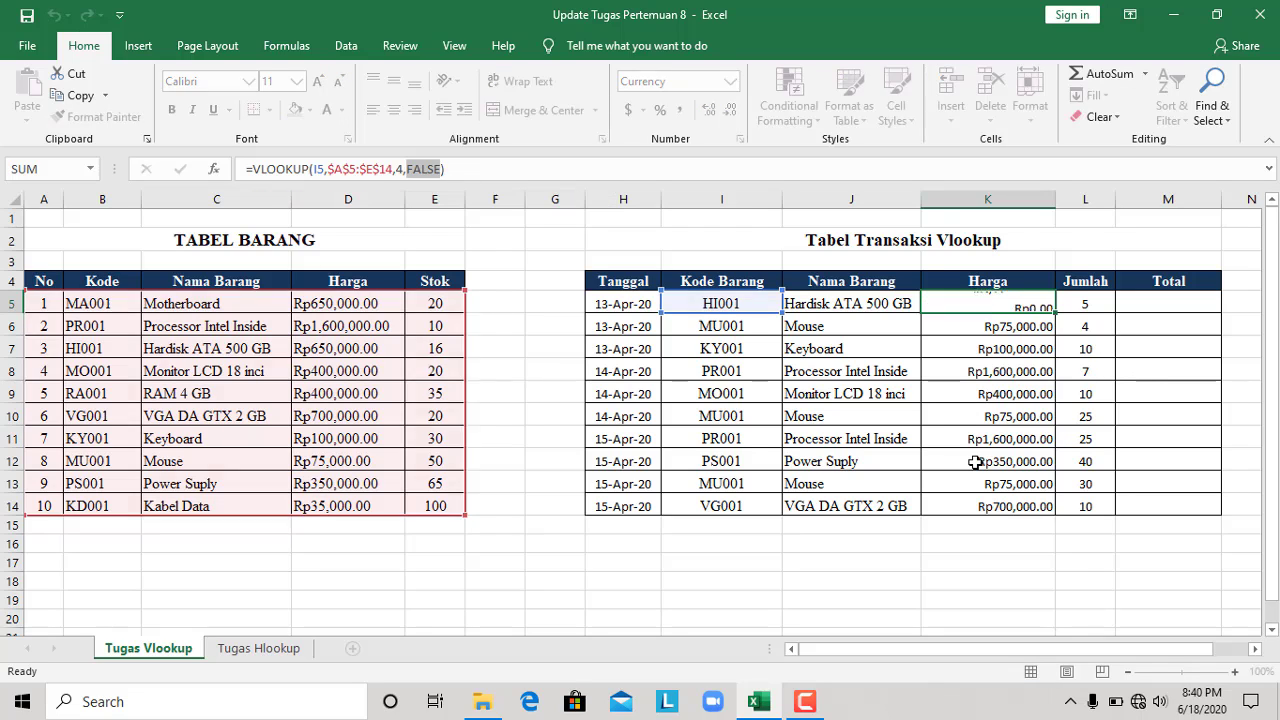
{"action": "key", "text": "Return"}
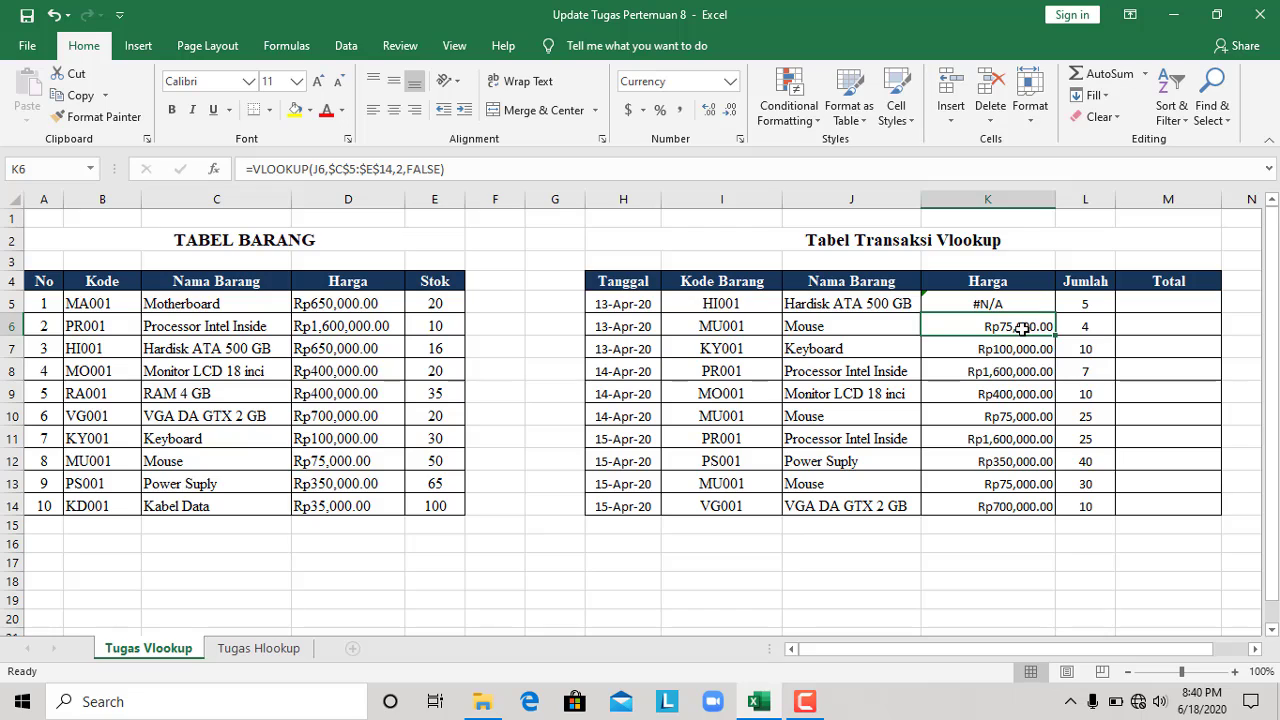
{"action": "left_click_drag", "start_coordinate": [1055, 338], "coordinate": [1056, 300]}
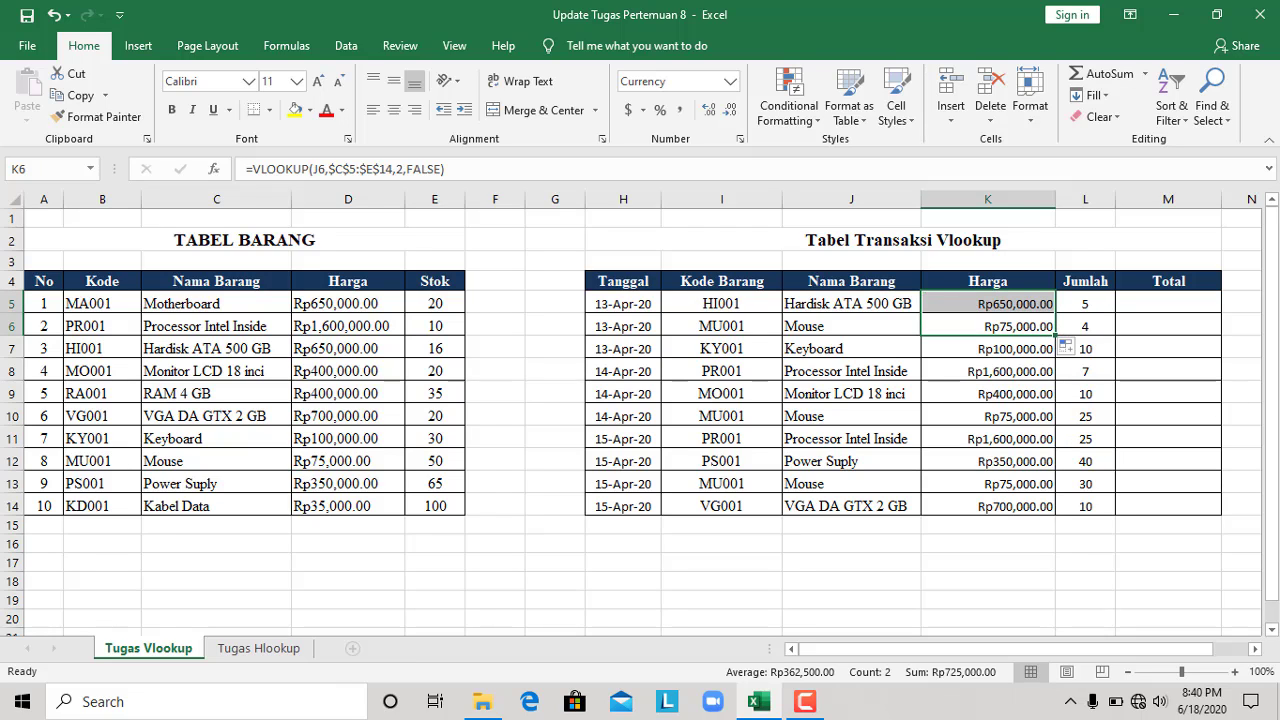